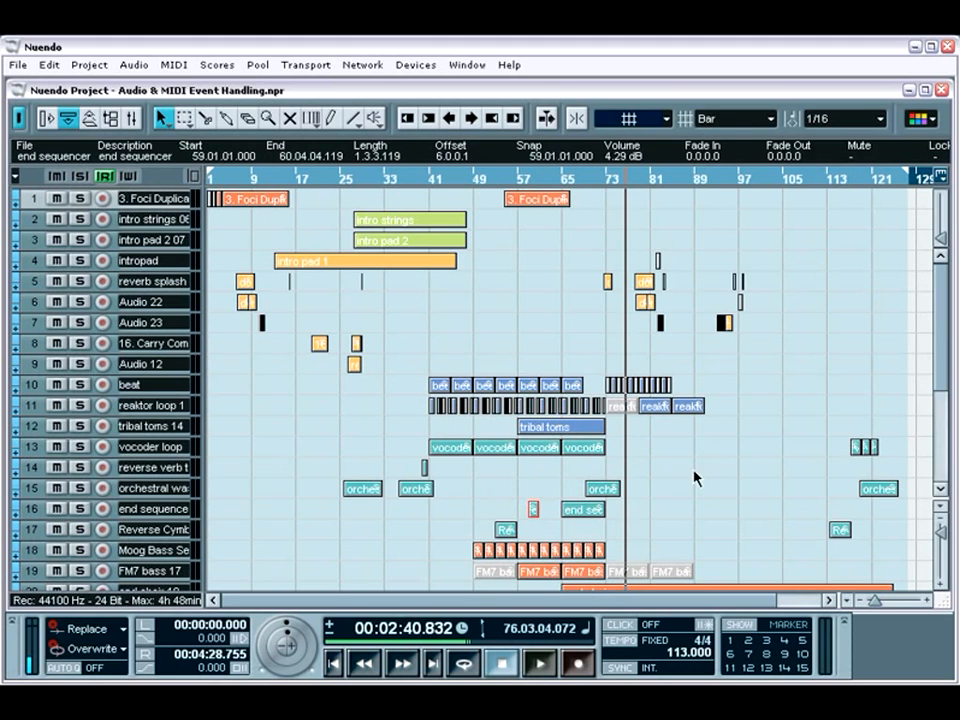
# Step: Set the left and right locators around the selected end sequencer run event at bar 59 and move the playhead to its start
pyautogui.moveTo(945, 371)
pyautogui.mouseDown()
pyautogui.moveTo(957, 467)
pyautogui.moveTo(945, 388)
pyautogui.mouseUp()
pyautogui.press('6')
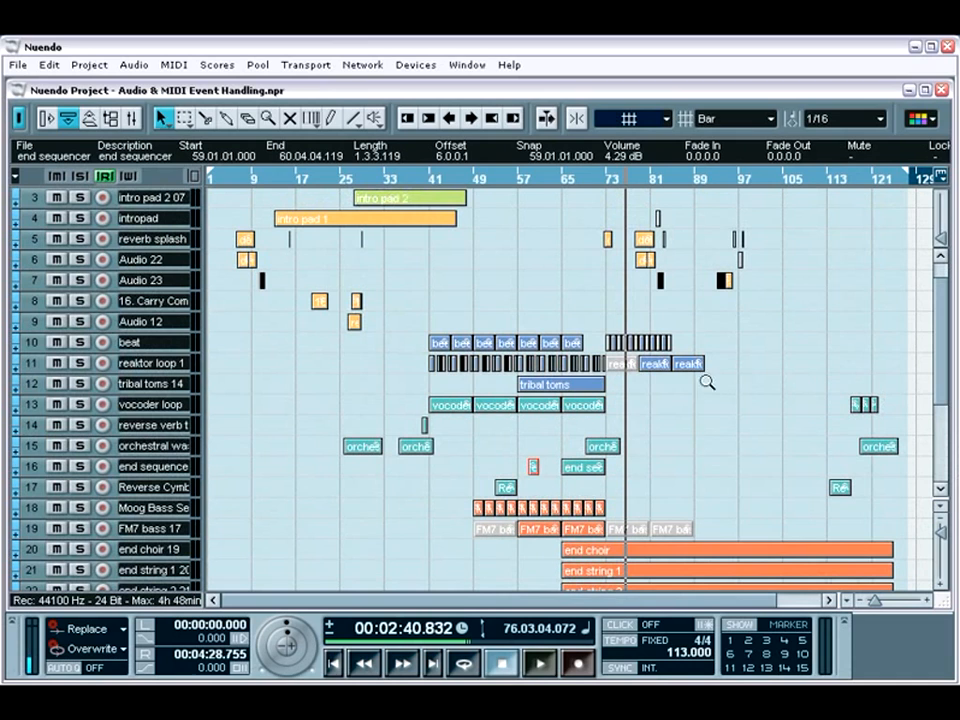
pyautogui.moveTo(551, 322); pyautogui.dragTo(654, 411)
pyautogui.scroll(-5, 634, 462)
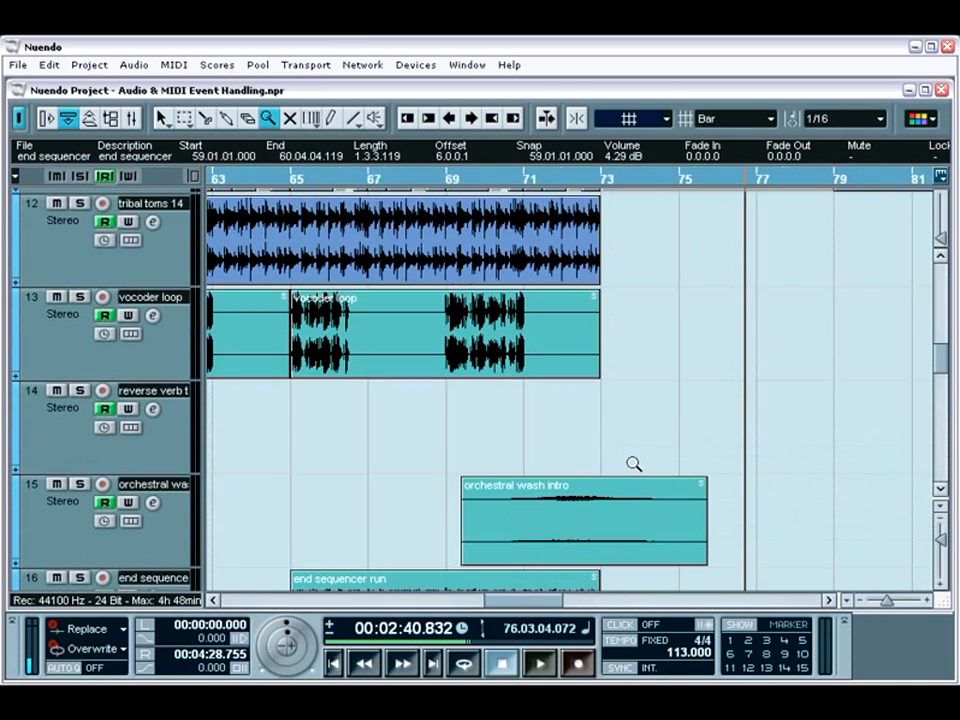
pyautogui.scroll(-2, 634, 463)
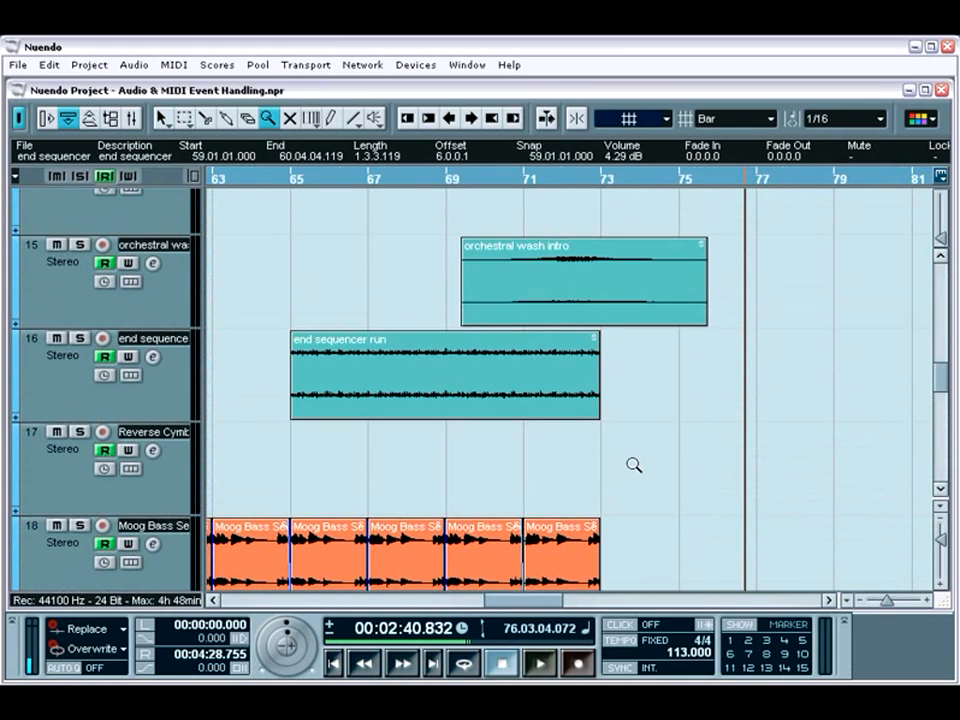
pyautogui.moveTo(556, 600); pyautogui.dragTo(497, 606)
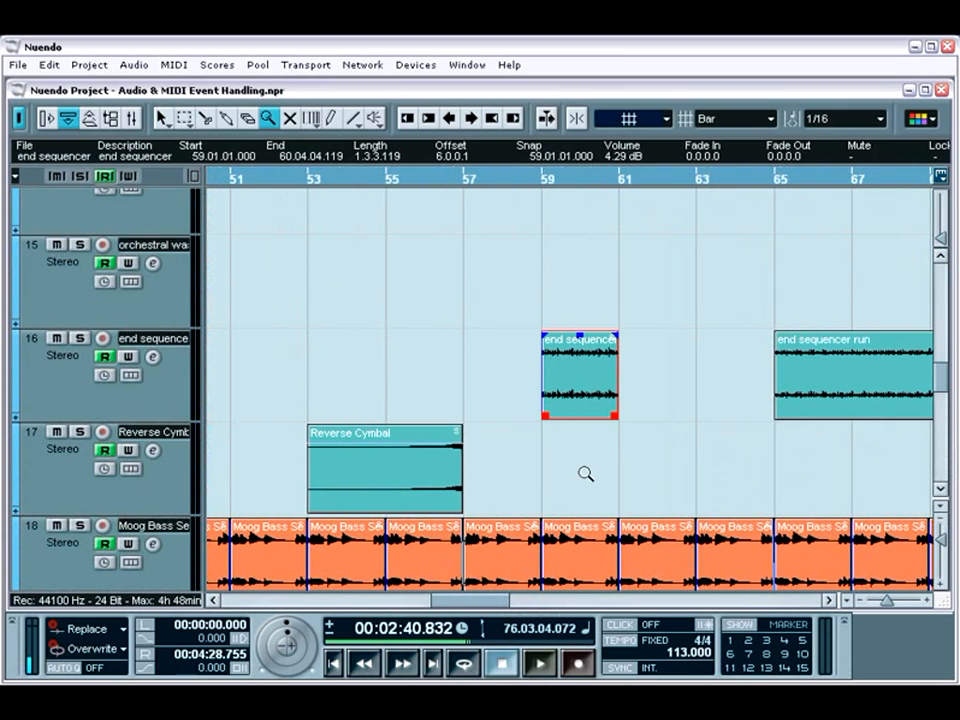
pyautogui.press('1')
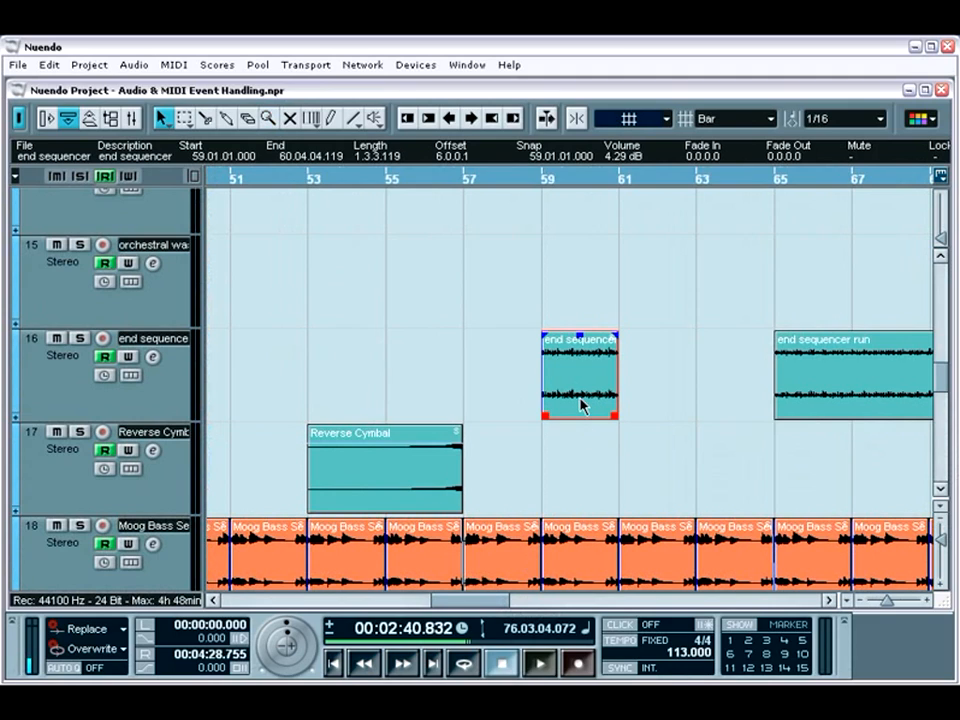
pyautogui.press('p')
pyautogui.press('KP_1')
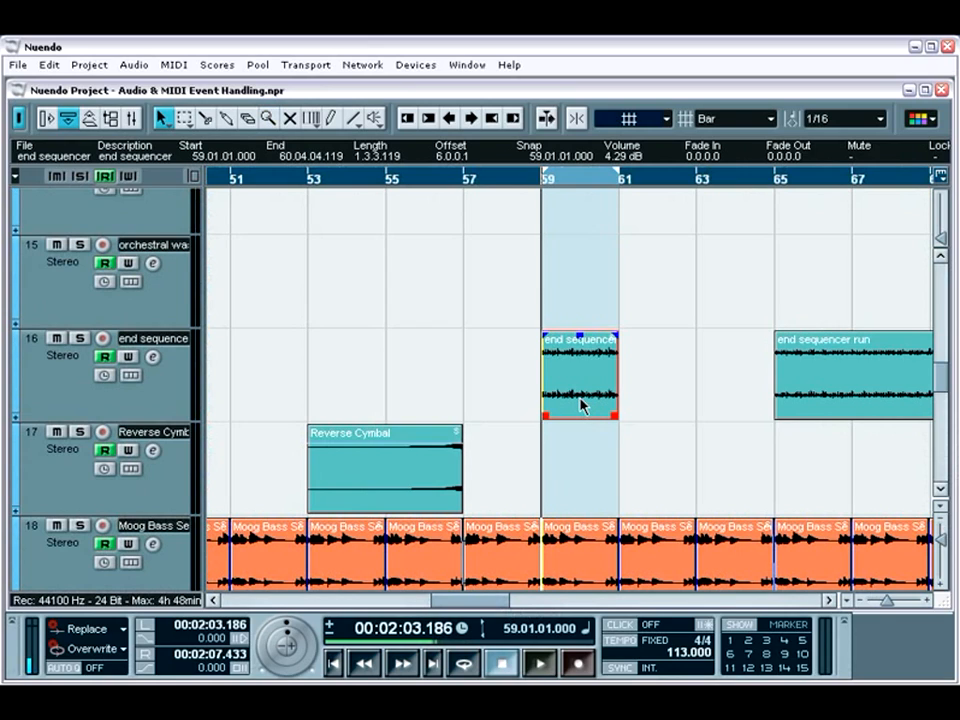
# Step: Try a fade-out and an earlier start of about 58.03.01 on the end sequencer run event at bar 59, and undo both edits
pyautogui.click(928, 602)
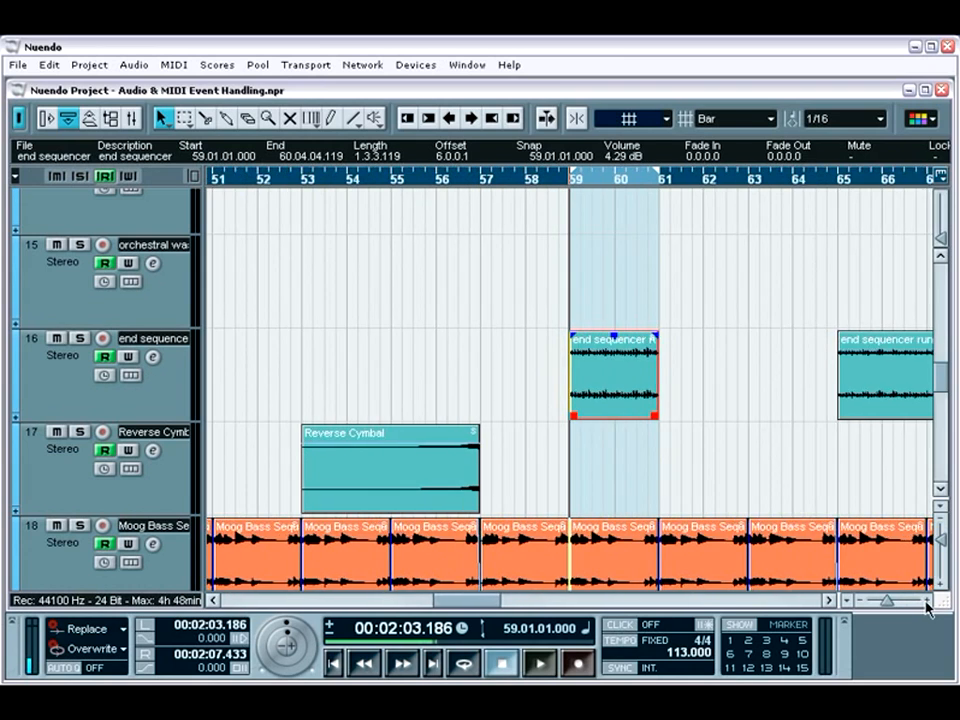
pyautogui.click(927, 602)
pyautogui.click(927, 602)
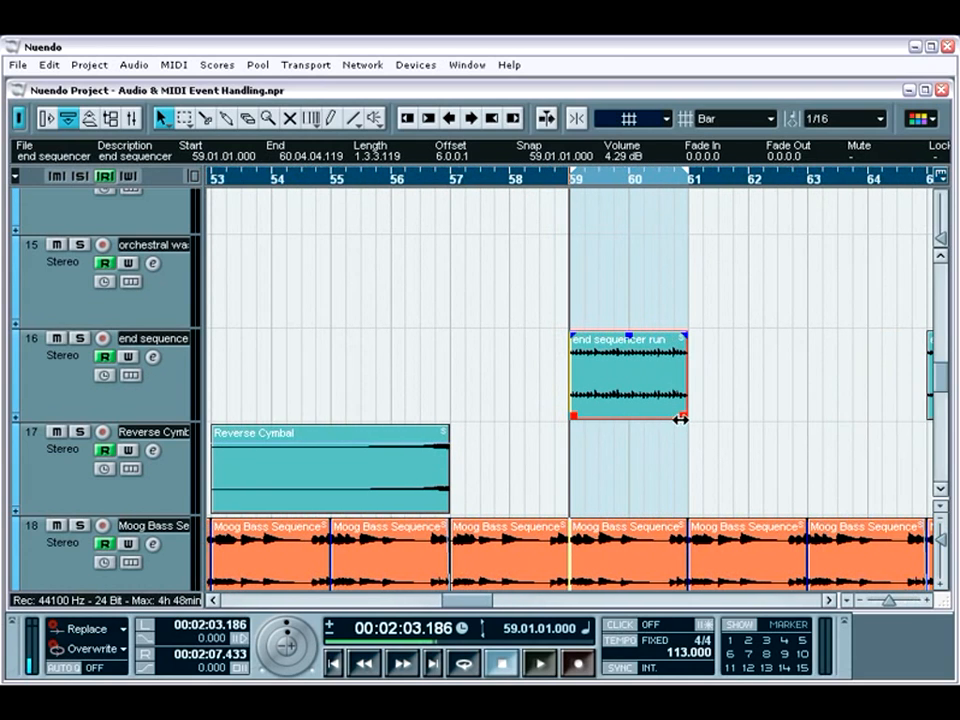
pyautogui.moveTo(680, 420)
pyautogui.mouseDown()
pyautogui.moveTo(694, 417)
pyautogui.moveTo(630, 418)
pyautogui.moveTo(687, 418)
pyautogui.mouseUp()
pyautogui.moveTo(682, 341)
pyautogui.mouseDown()
pyautogui.moveTo(656, 340)
pyautogui.moveTo(650, 355)
pyautogui.mouseUp()
pyautogui.moveTo(571, 416); pyautogui.dragTo(544, 413)
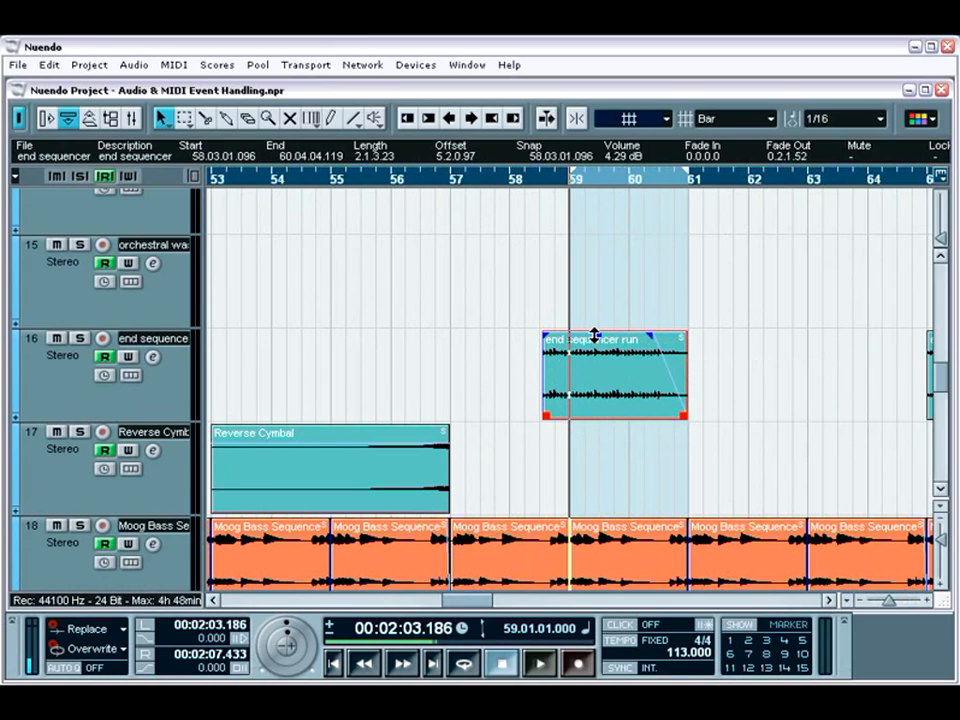
pyautogui.moveTo(594, 335)
pyautogui.mouseDown()
pyautogui.moveTo(598, 465)
pyautogui.moveTo(603, 335)
pyautogui.mouseUp()
pyautogui.hotkey('ctrl', 'z')
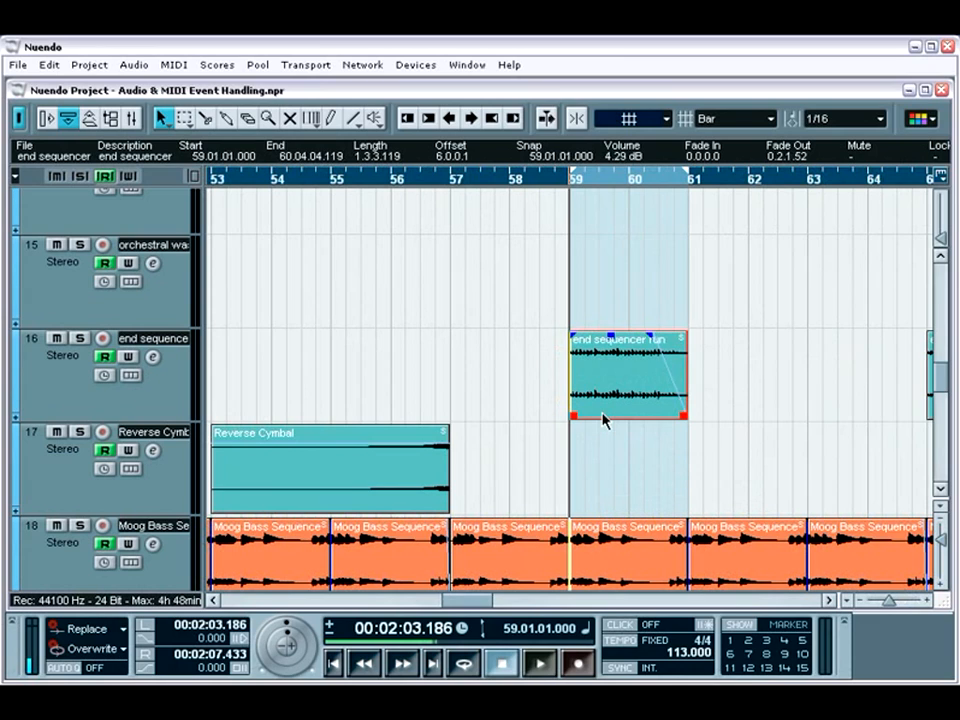
pyautogui.hotkey('ctrl', 'z')
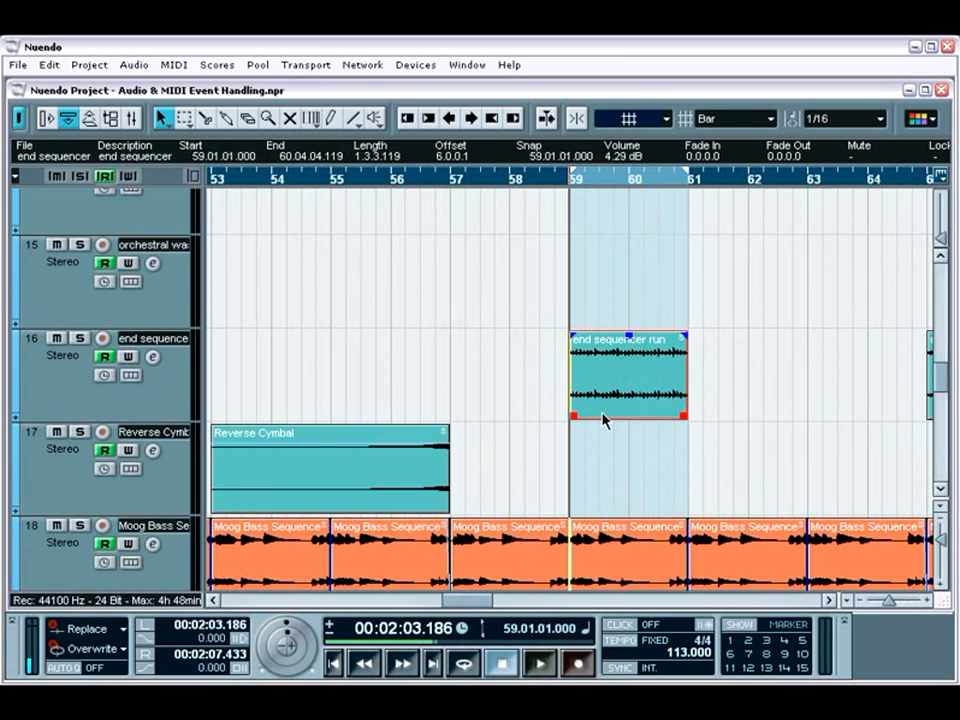
# Step: View the Merged part on the Oddity track in the Key Editor and close the editor
pyautogui.scroll(-10, 605, 421)
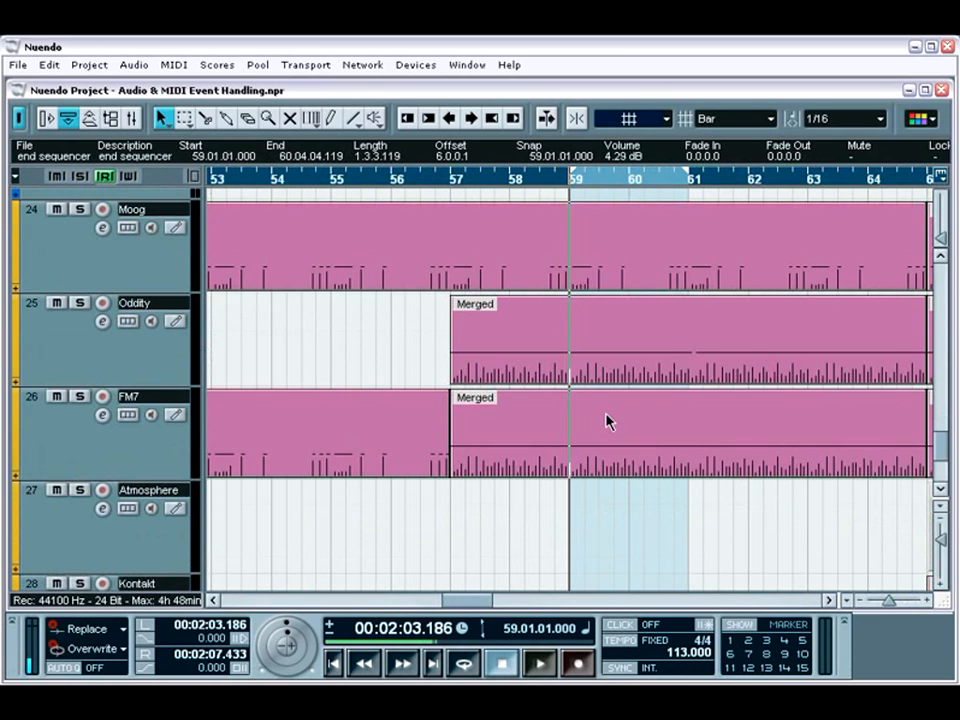
pyautogui.doubleClick(600, 373)
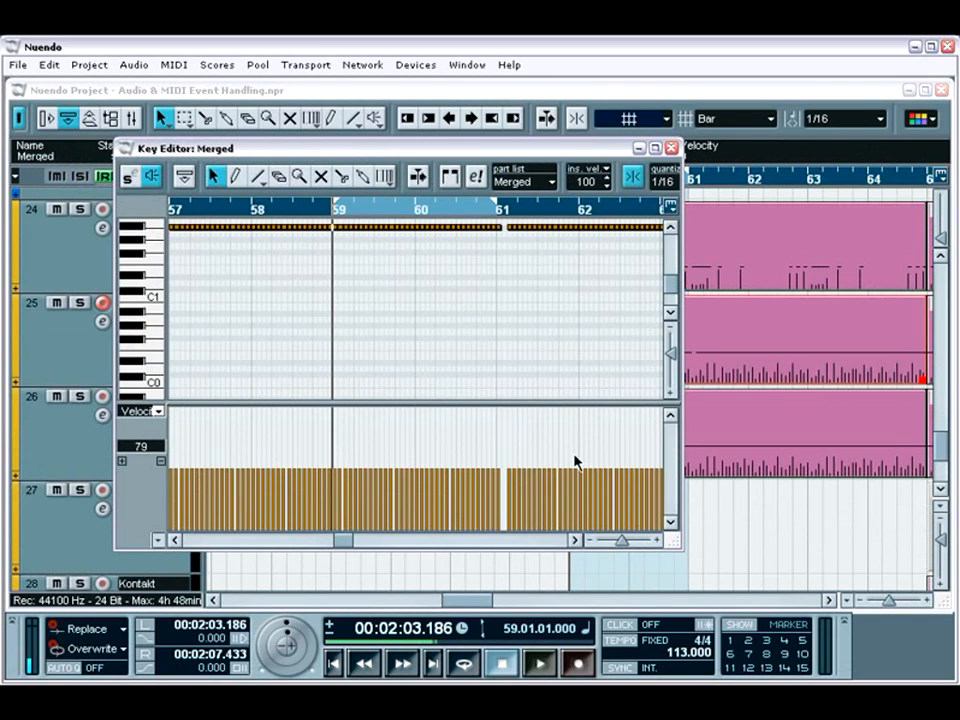
pyautogui.click(671, 148)
pyautogui.scroll(10, 630, 321)
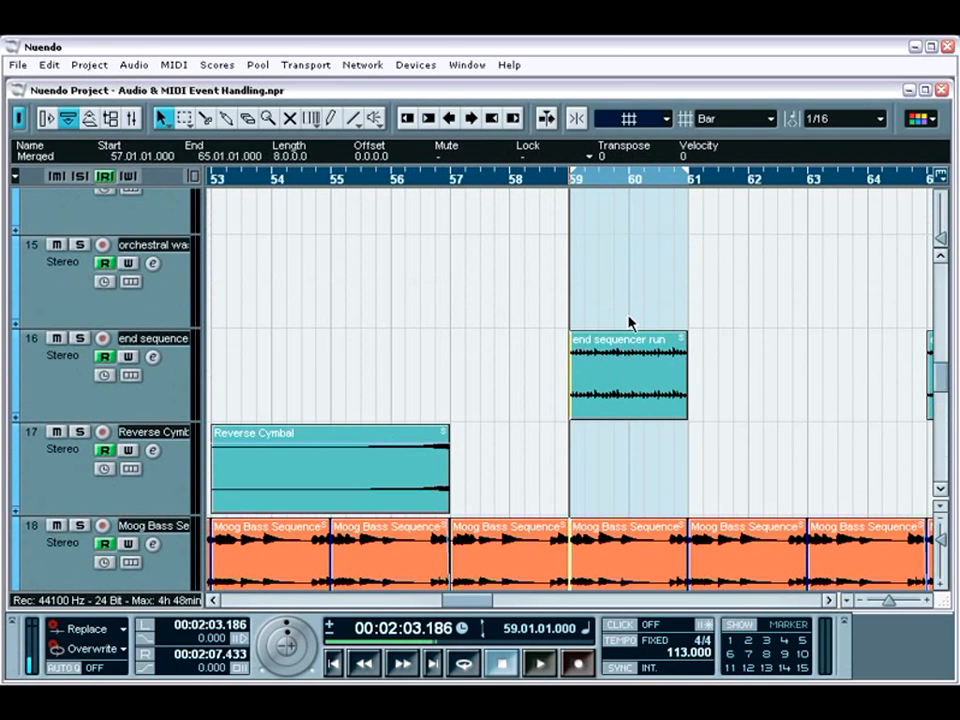
# Step: Turn snap on and move the end sequencer run event from bar 59 to bar 64, overlapping the following event
pyautogui.moveTo(625, 380); pyautogui.dragTo(641, 396)
pyautogui.press('j')
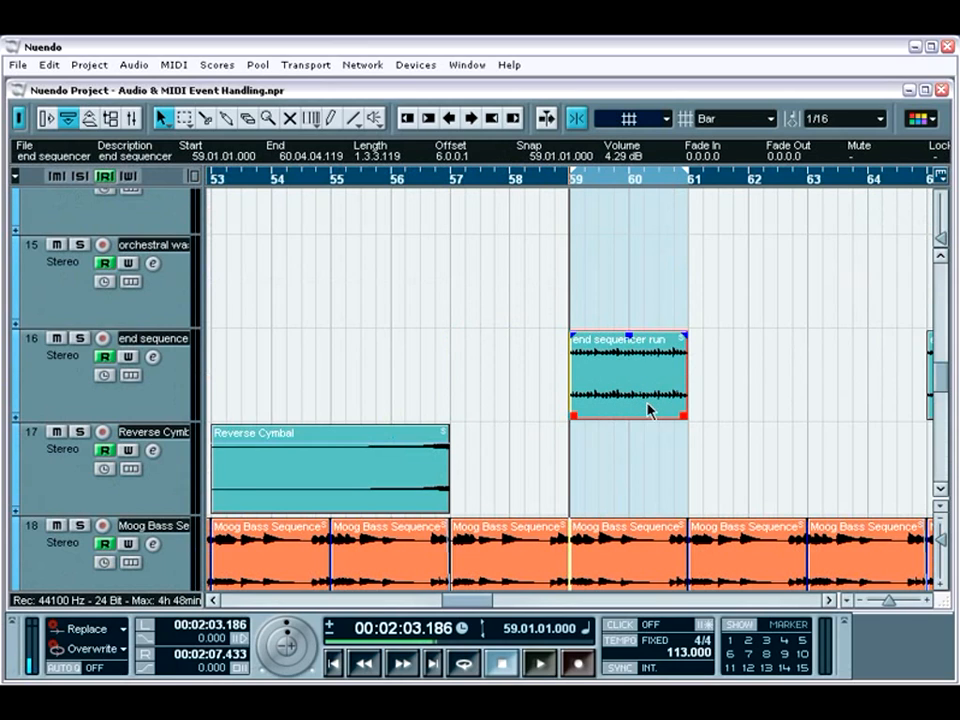
pyautogui.moveTo(648, 410); pyautogui.dragTo(751, 403)
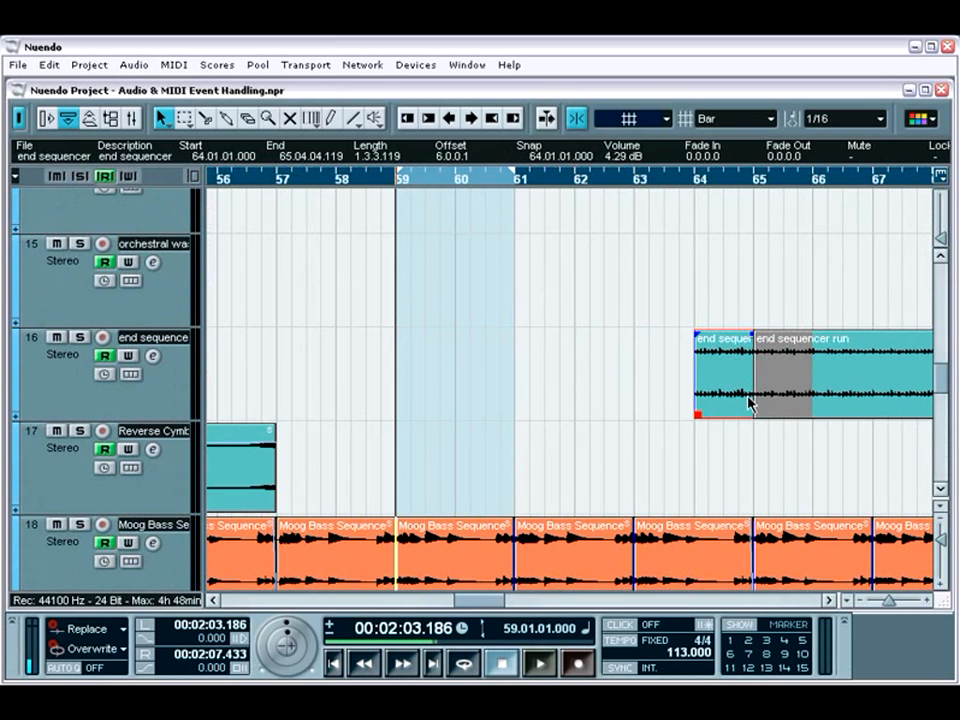
# Step: Crossfade the two overlapping end sequencer run events between bars 65 and 66, and turn snap off
pyautogui.moveTo(732, 318); pyautogui.dragTo(808, 398)
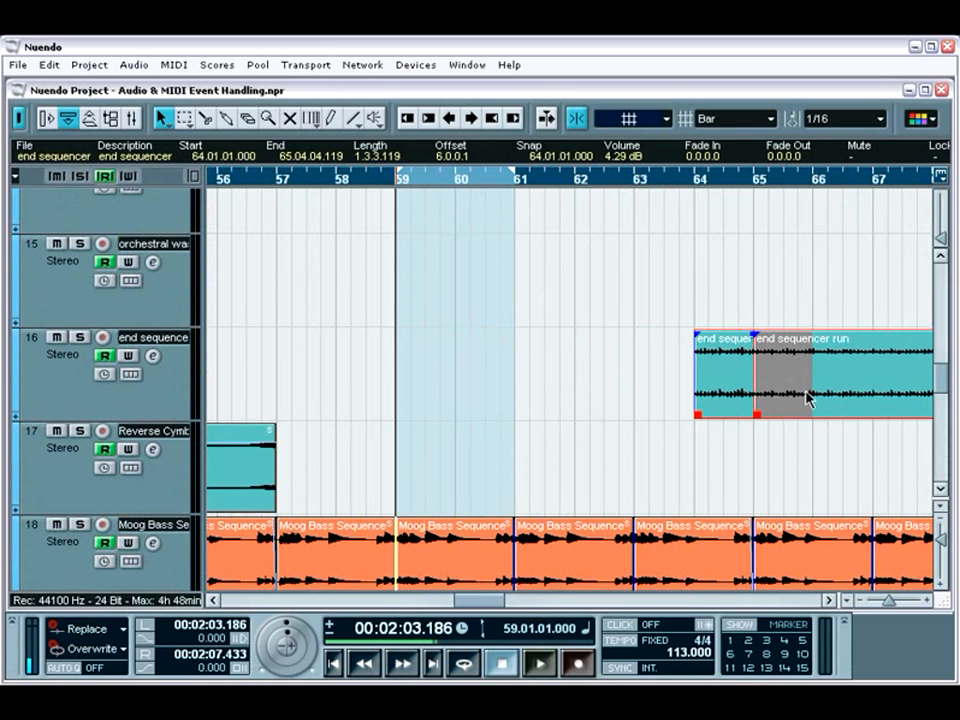
pyautogui.press('x')
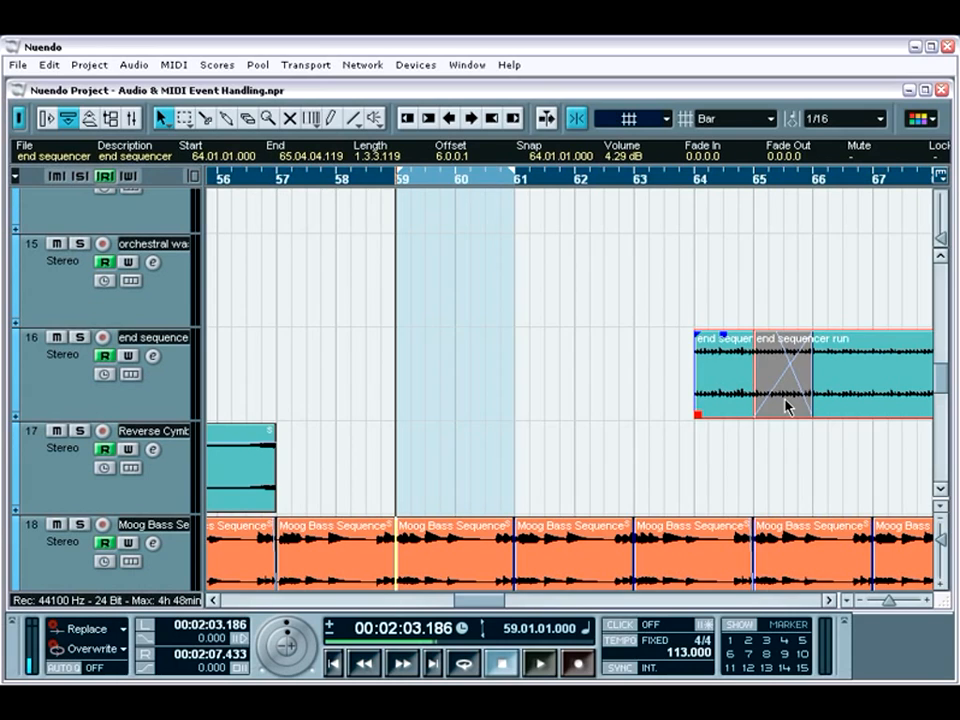
pyautogui.moveTo(785, 401); pyautogui.dragTo(533, 401)
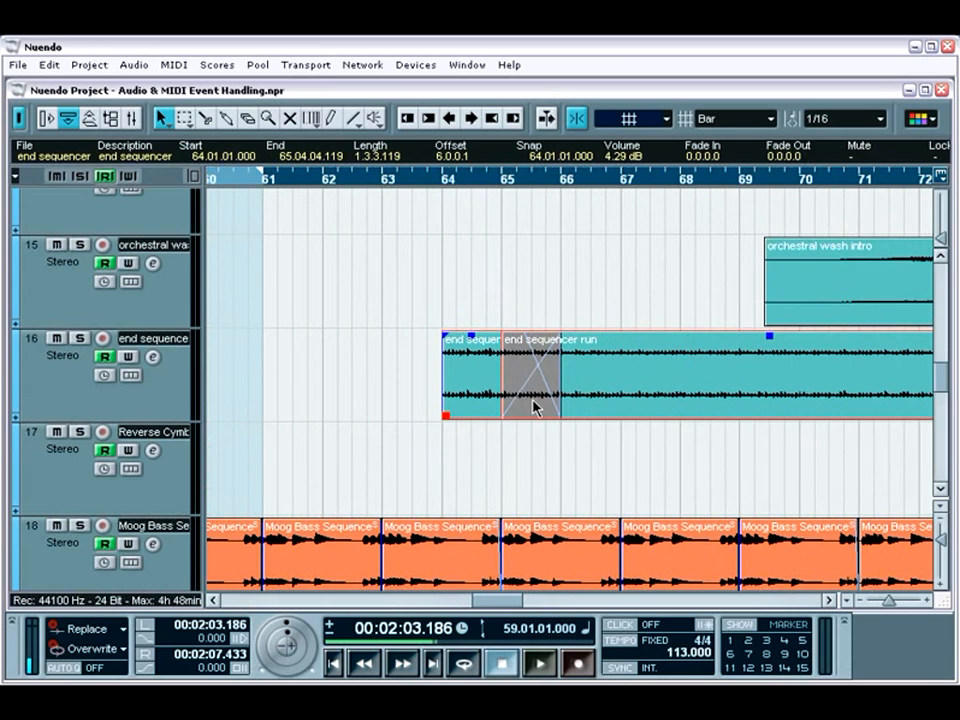
pyautogui.press('j')
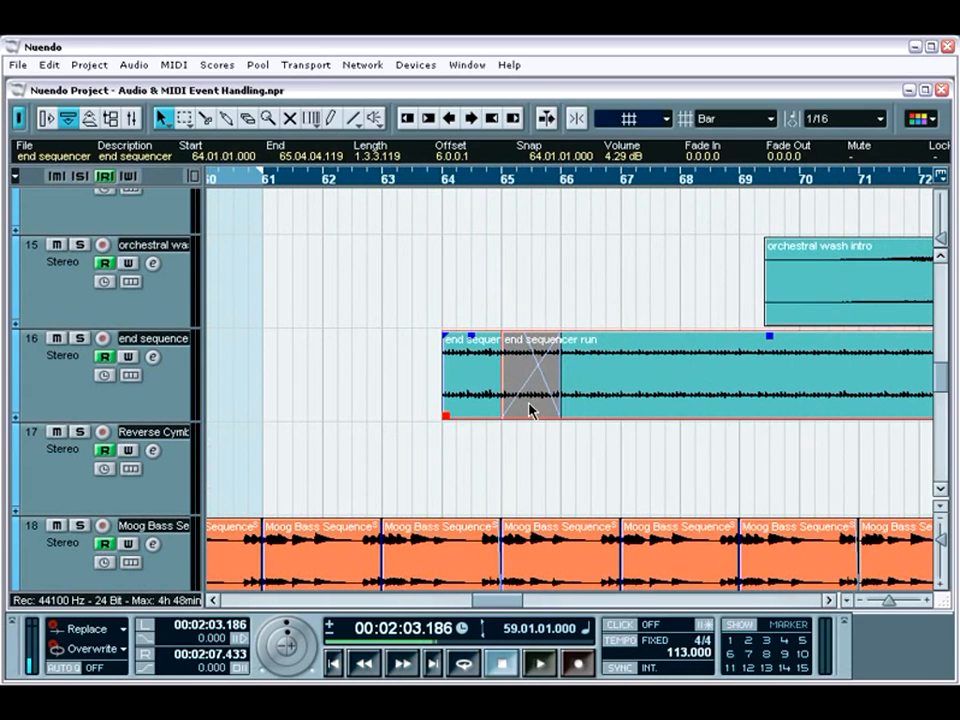
# Step: View the crossfade between the two end sequencer run events in the Crossfade editor and close it
pyautogui.click(533, 408)
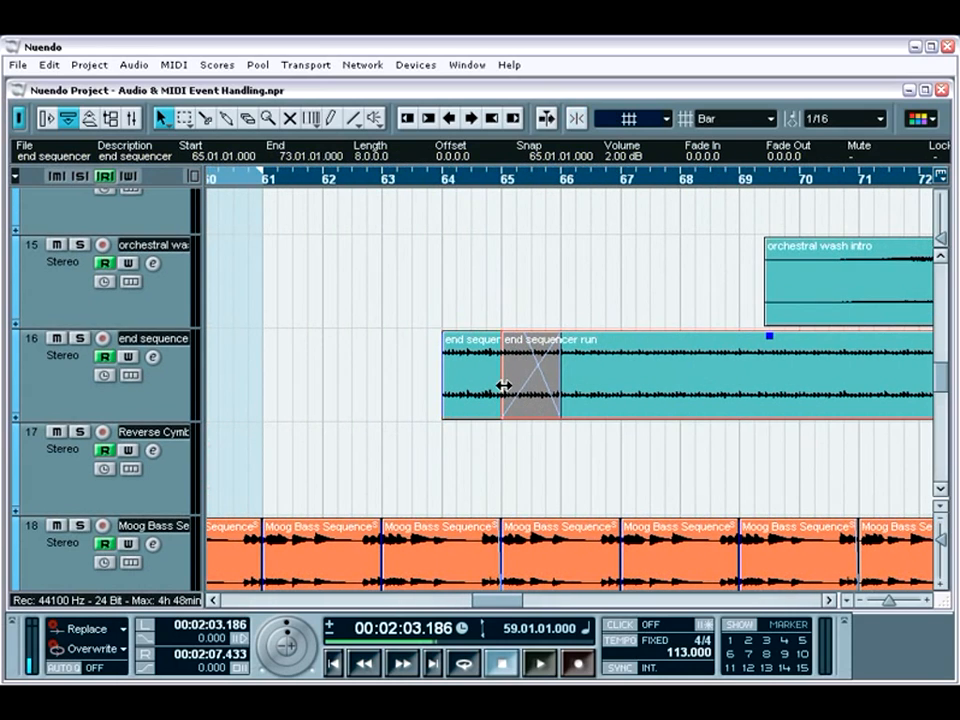
pyautogui.moveTo(504, 386)
pyautogui.mouseDown()
pyautogui.moveTo(544, 386)
pyautogui.moveTo(503, 388)
pyautogui.mouseUp()
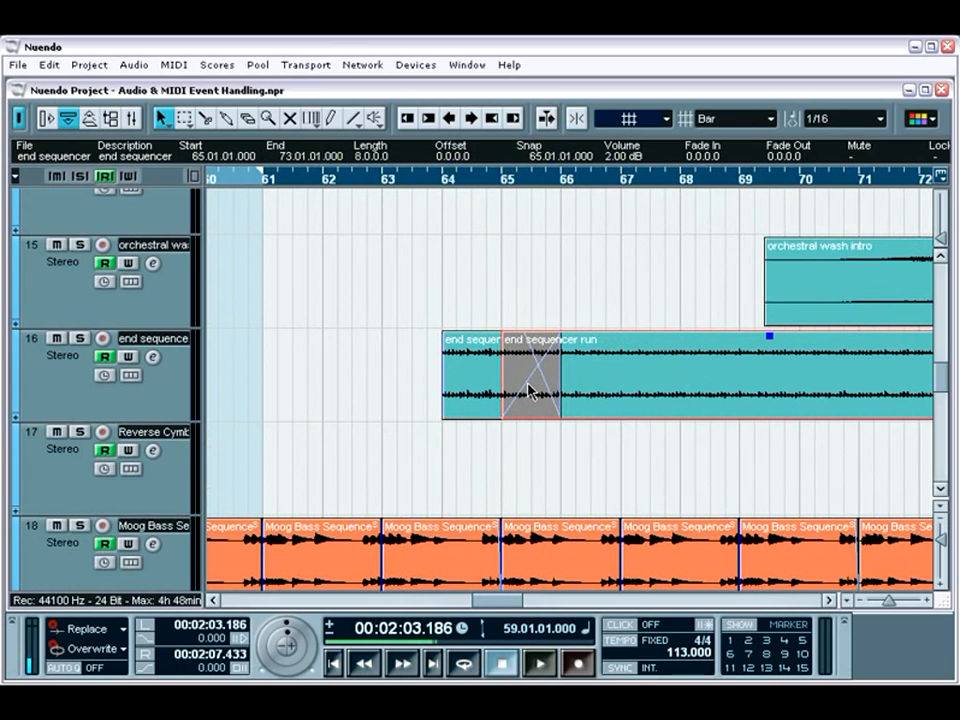
pyautogui.doubleClick(531, 390)
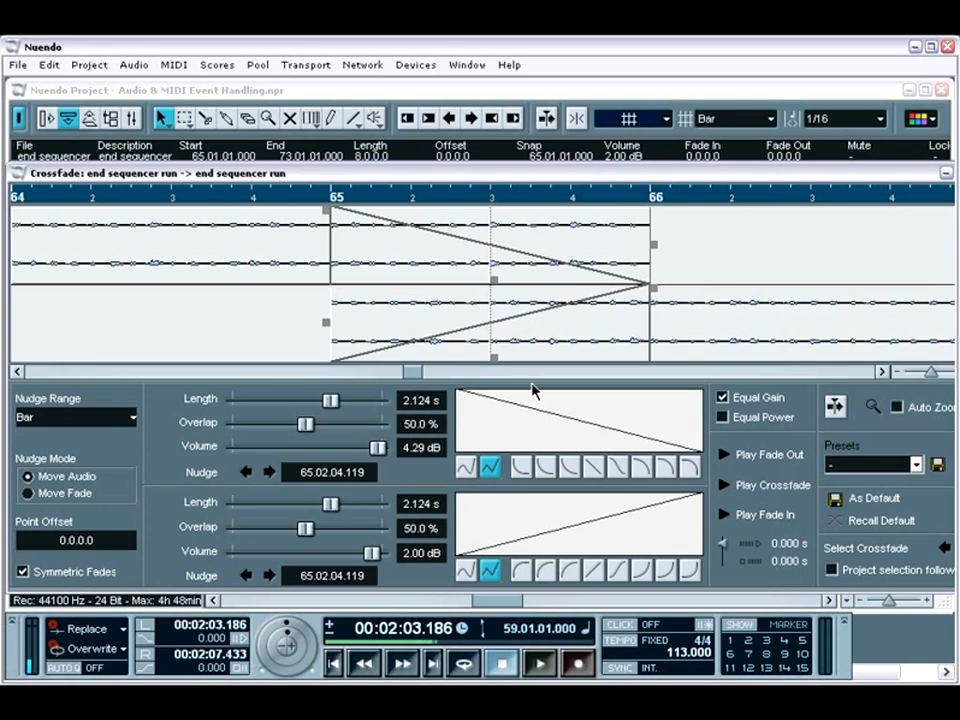
pyautogui.click(17, 175)
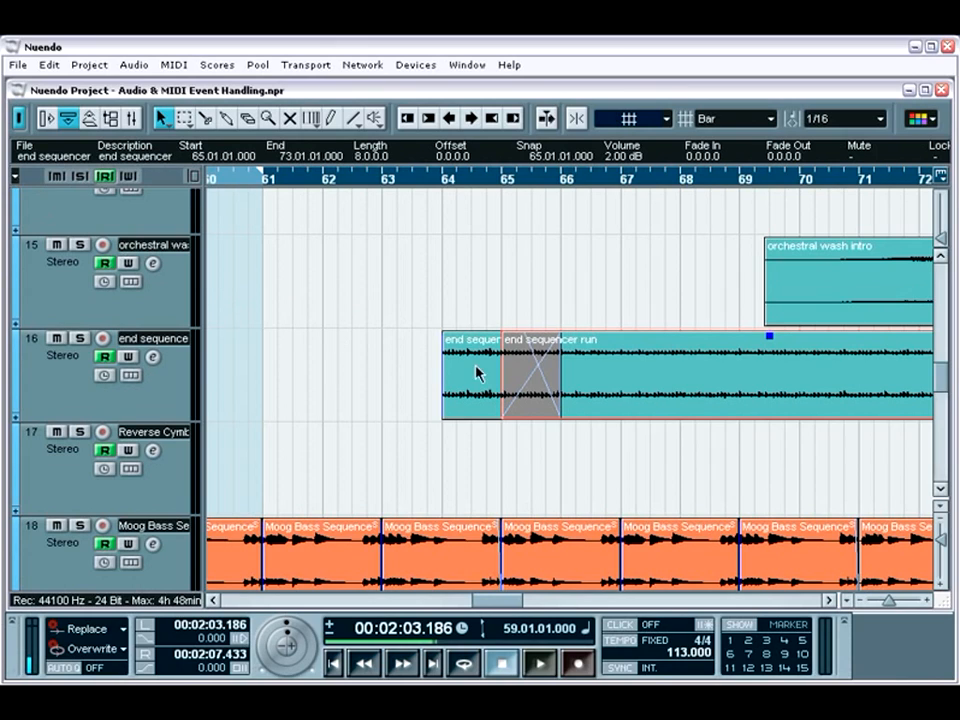
# Step: Extend the starts of the Moog Bass Sequence events between bars 61 and 69 so they overlap, and crossfade the overlaps
pyautogui.scroll(-3, 608, 395)
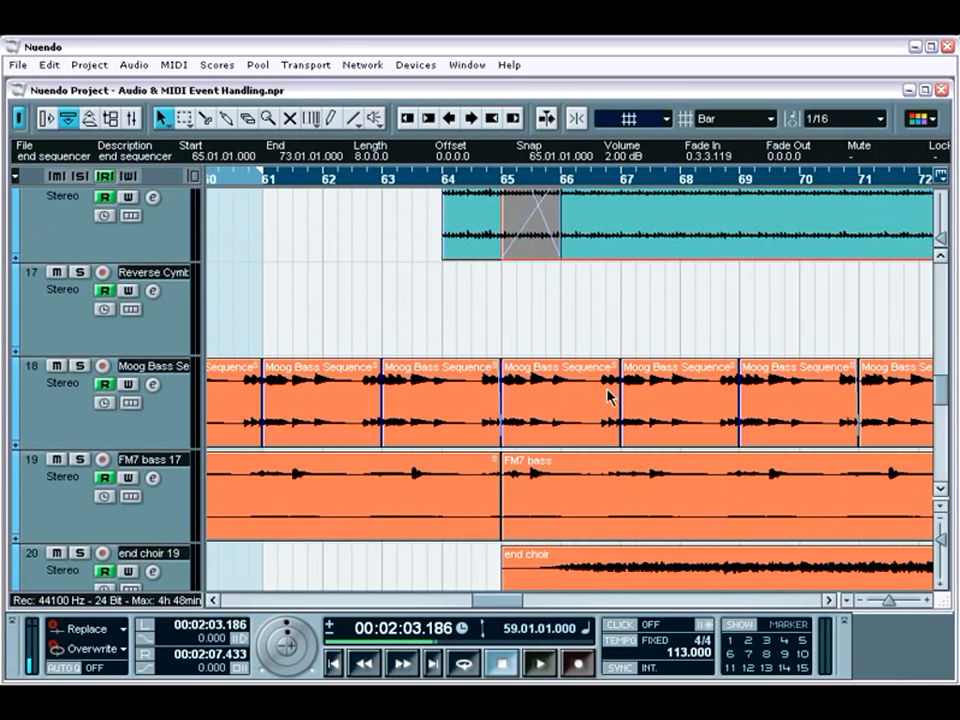
pyautogui.moveTo(347, 333); pyautogui.dragTo(573, 441)
pyautogui.press('x')
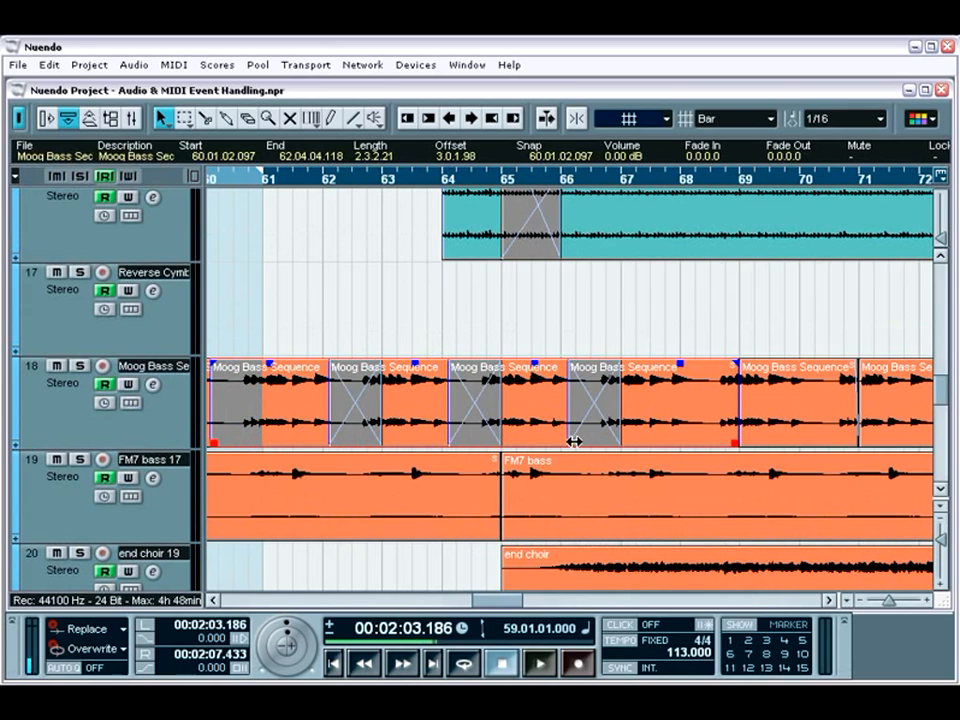
# Step: Combine the reaktor loop 1 events from bar 41 to about bar 51 into one audio part and move its start to about 40.02.04
pyautogui.hscroll(-3, 628, 437)
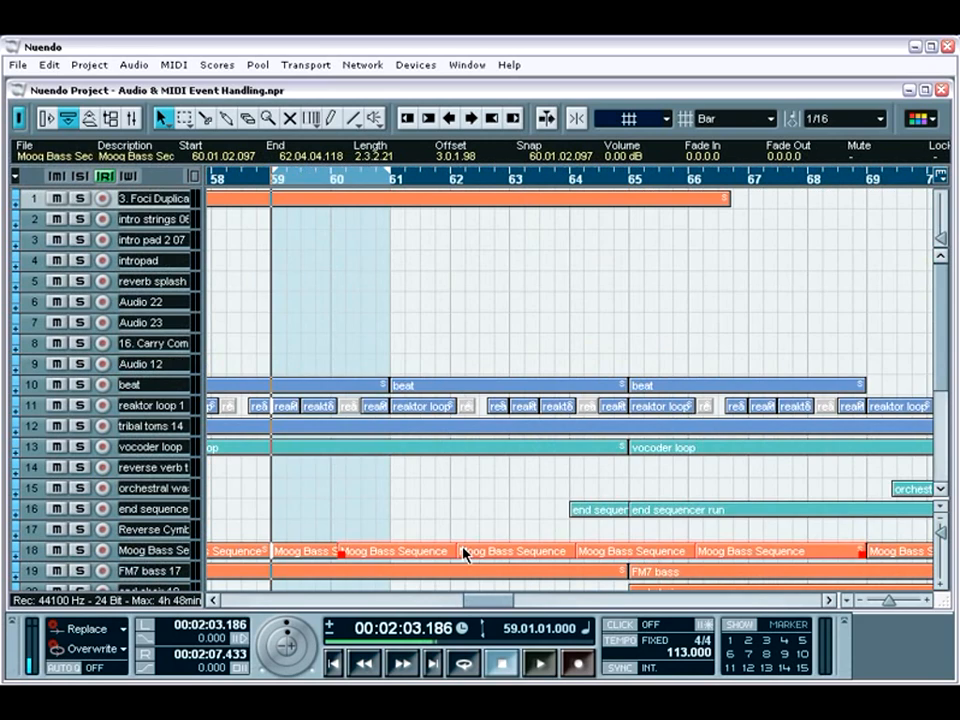
pyautogui.press('g')
pyautogui.press('g')
pyautogui.press('g')
pyautogui.press('g')
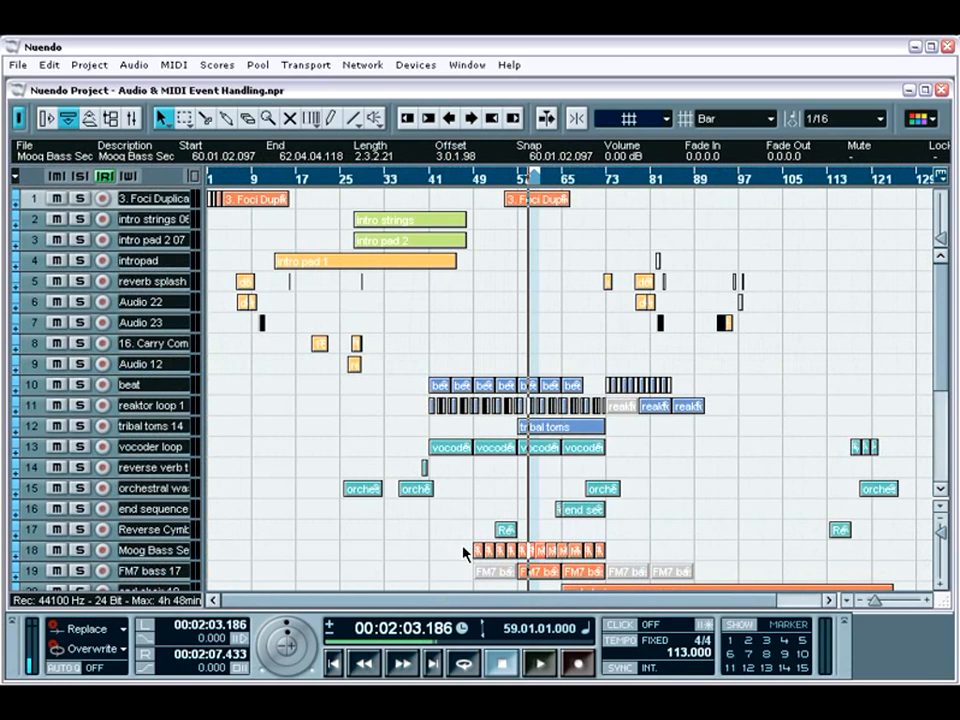
pyautogui.press('6')
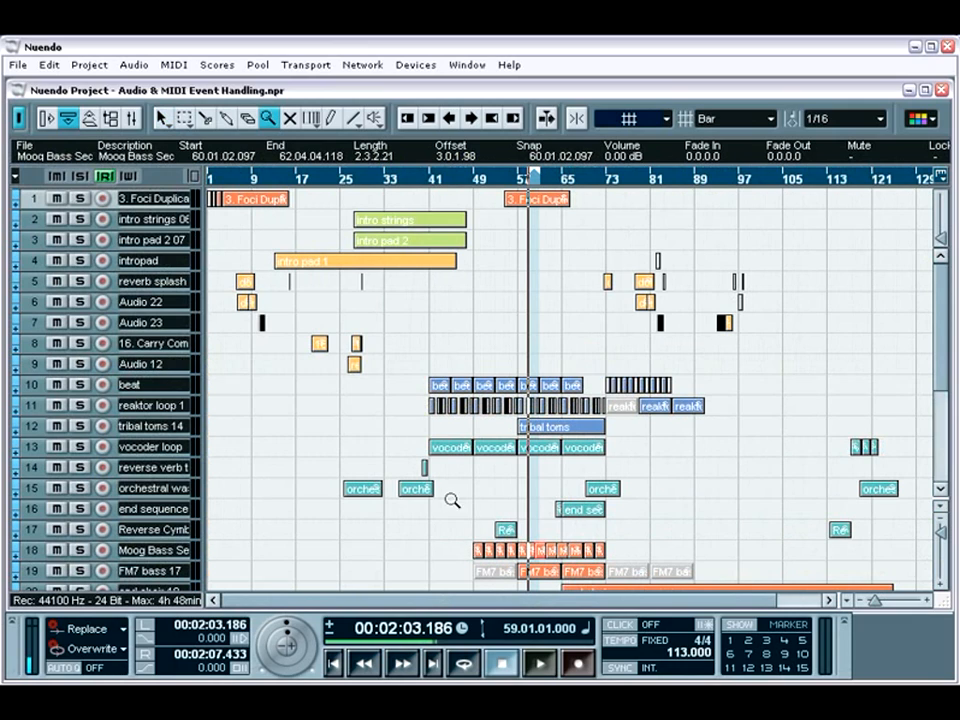
pyautogui.moveTo(397, 368); pyautogui.dragTo(440, 497)
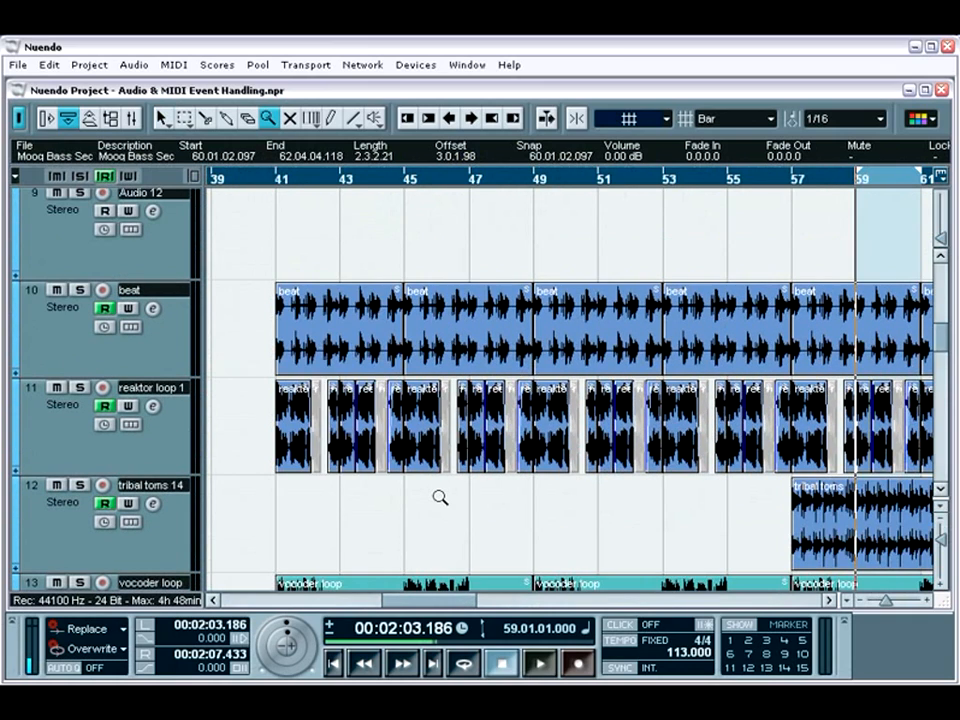
pyautogui.press('1')
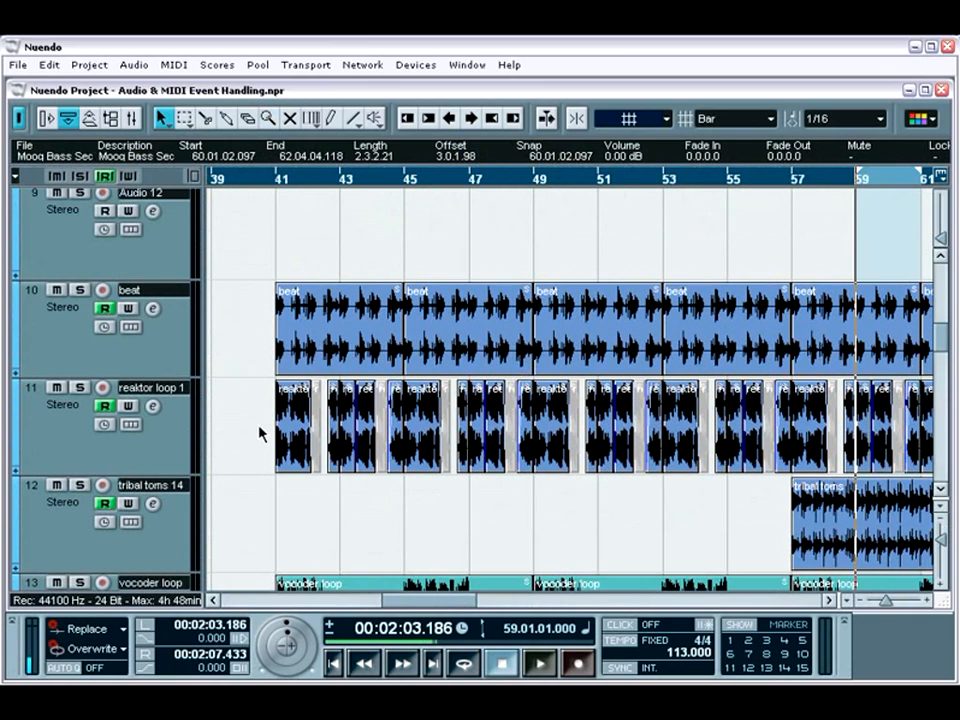
pyautogui.moveTo(241, 396); pyautogui.dragTo(598, 512)
pyautogui.rightClick(420, 477)
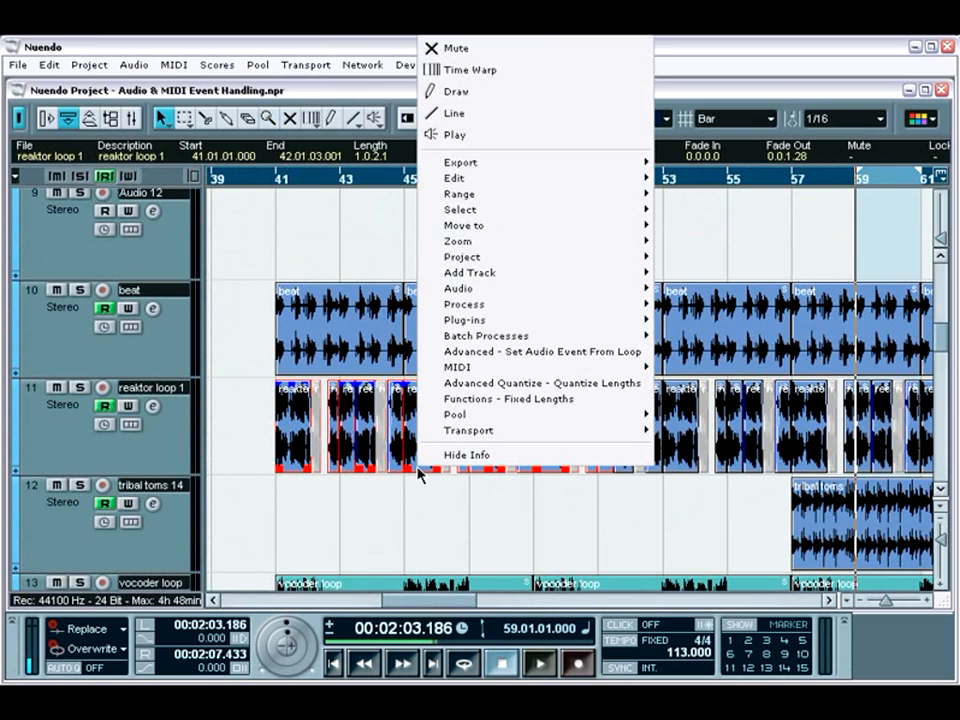
pyautogui.moveTo(542, 292)
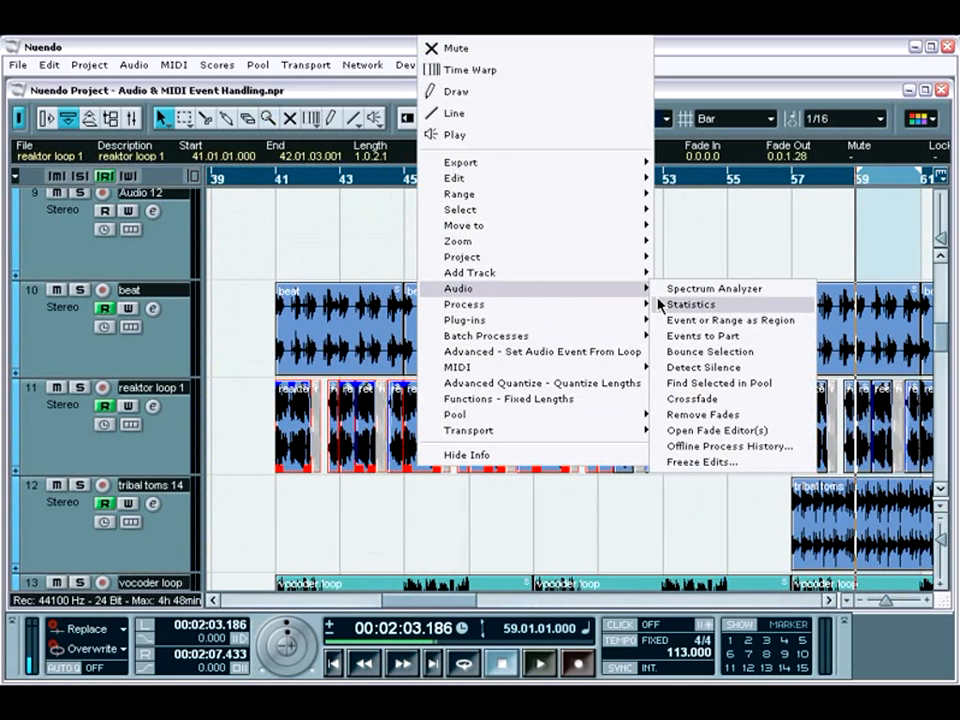
pyautogui.click(705, 337)
pyautogui.moveTo(510, 446)
pyautogui.mouseDown()
pyautogui.moveTo(405, 447)
pyautogui.moveTo(492, 447)
pyautogui.mouseUp()
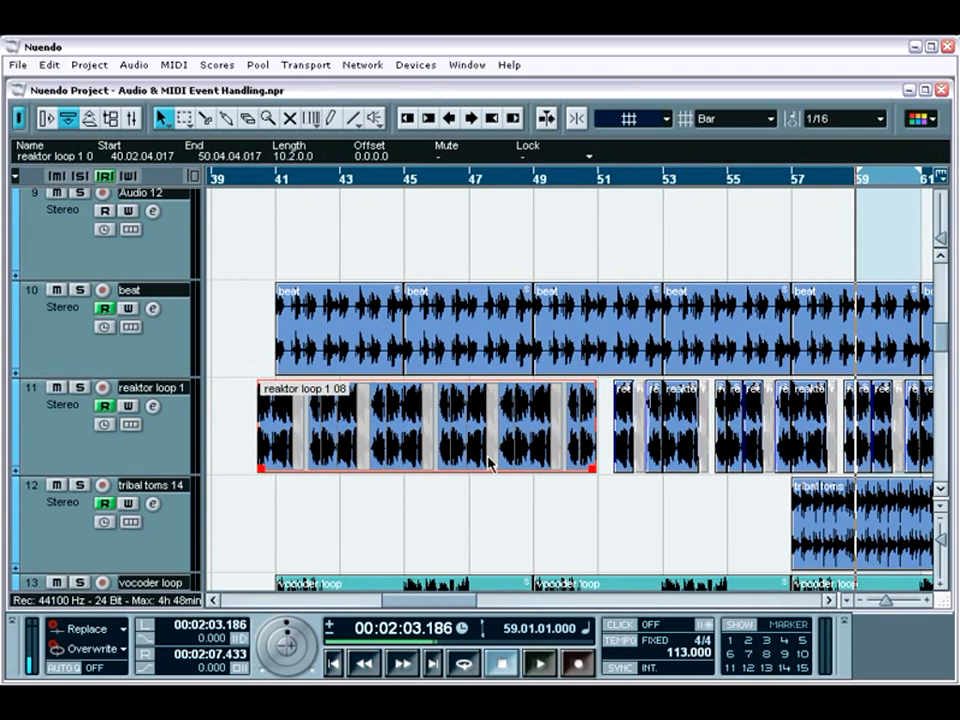
# Step: Dissolve the selected reaktor loop 1 audio part back into its separate events
pyautogui.rightClick(402, 474)
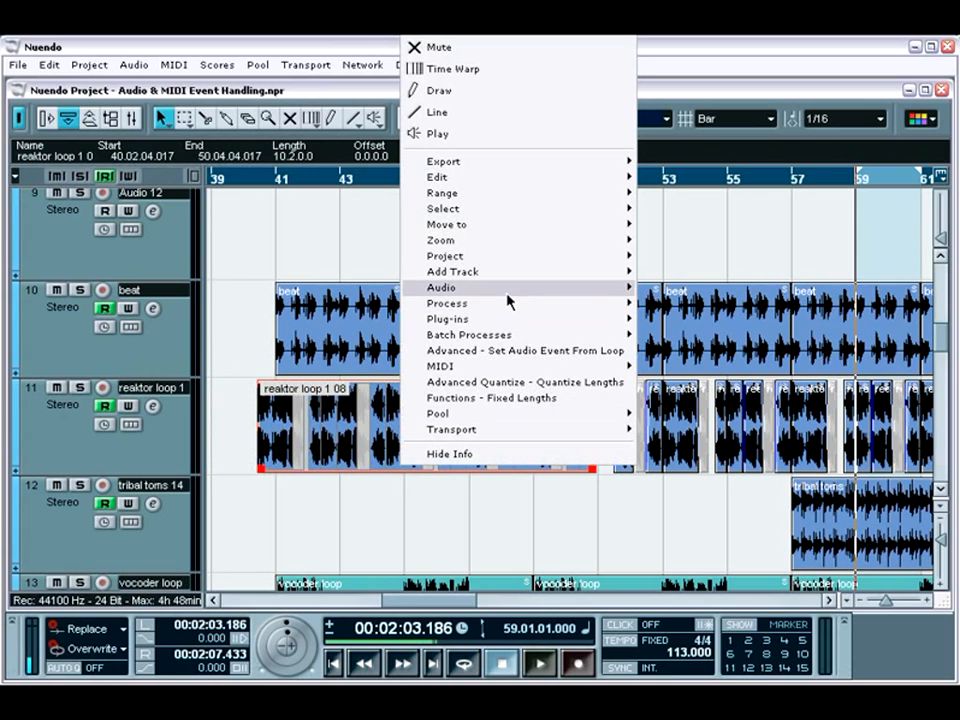
pyautogui.moveTo(470, 288)
pyautogui.click(686, 335)
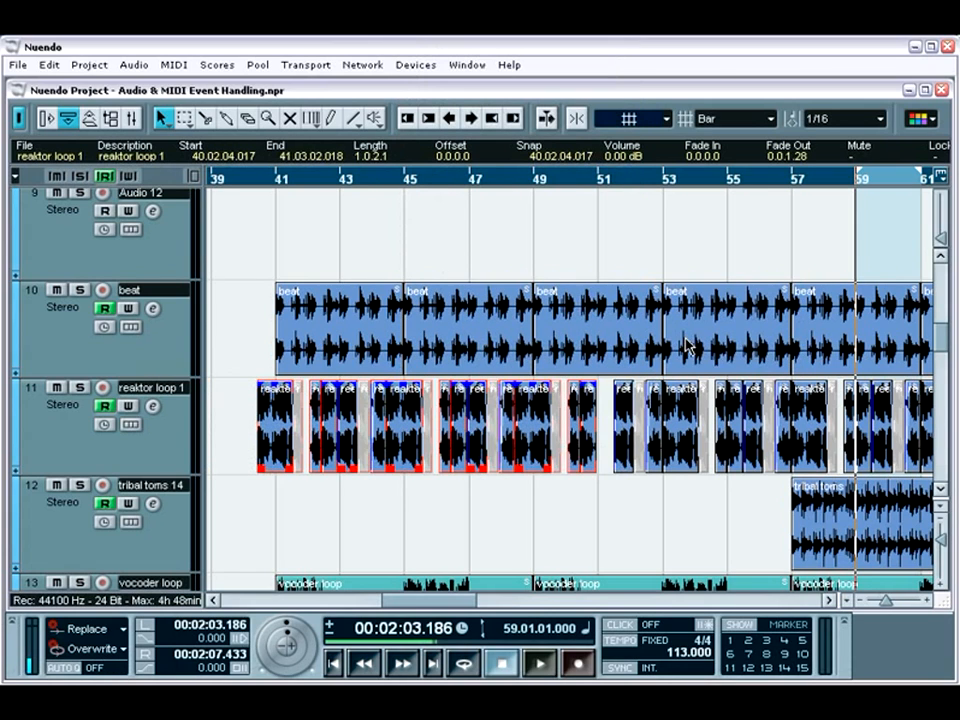
# Step: Colour the reaktor loop 1 event starting at about 48.02.04 with Color 2, and change it to Color 7
pyautogui.click(533, 437)
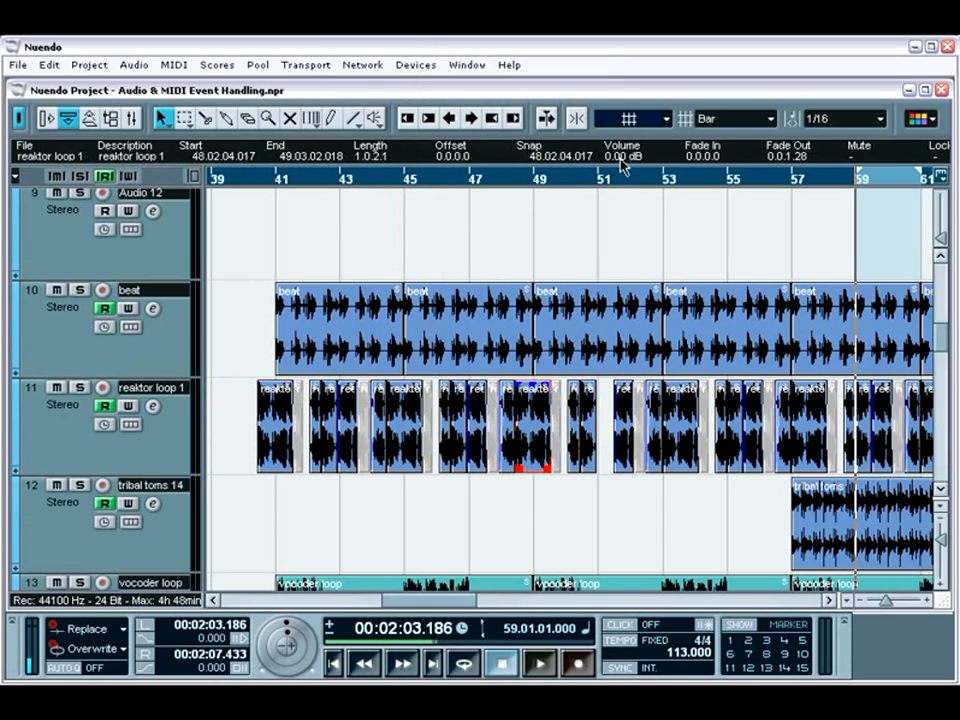
pyautogui.click(920, 120)
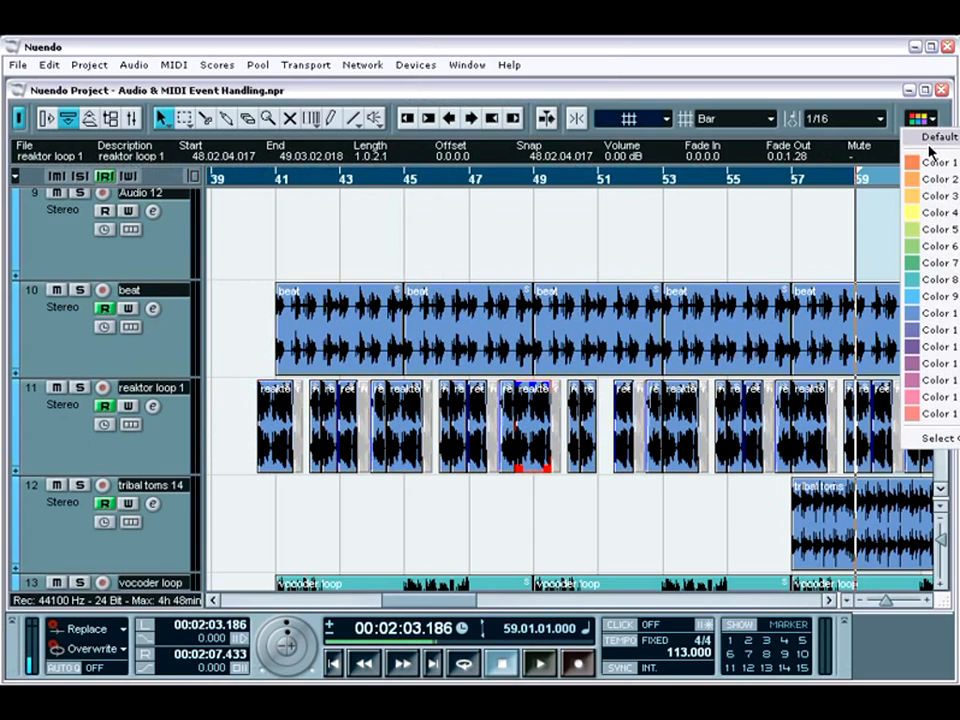
pyautogui.click(934, 179)
pyautogui.click(920, 120)
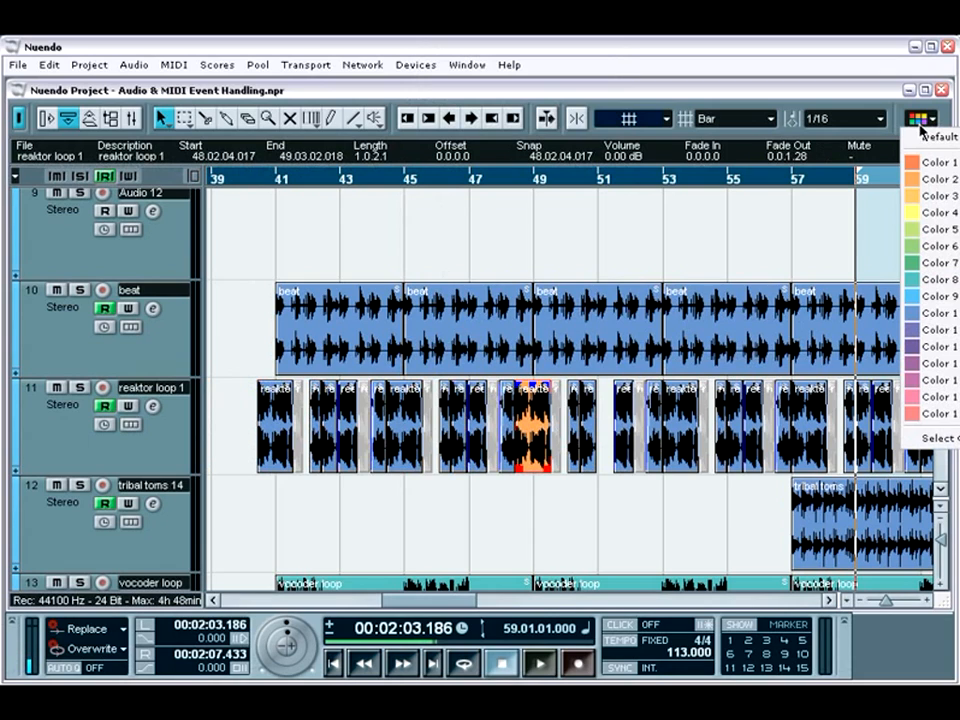
pyautogui.click(937, 258)
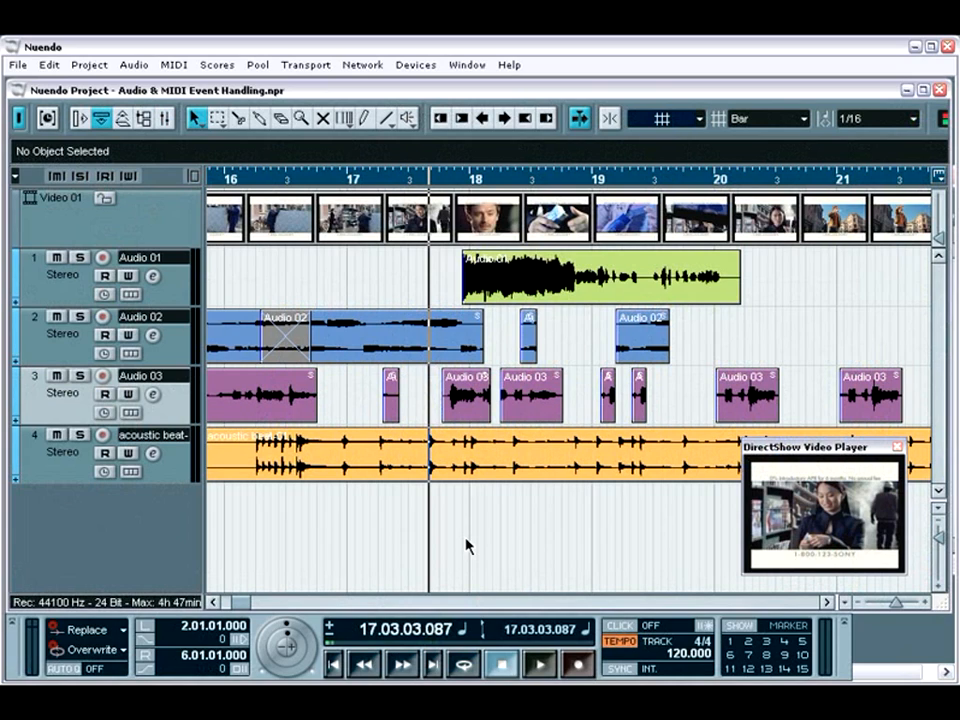
# Step: Turn on Edit Mode for the transport and try moving the acoustic beat event on track 4 earlier
pyautogui.click(309, 66)
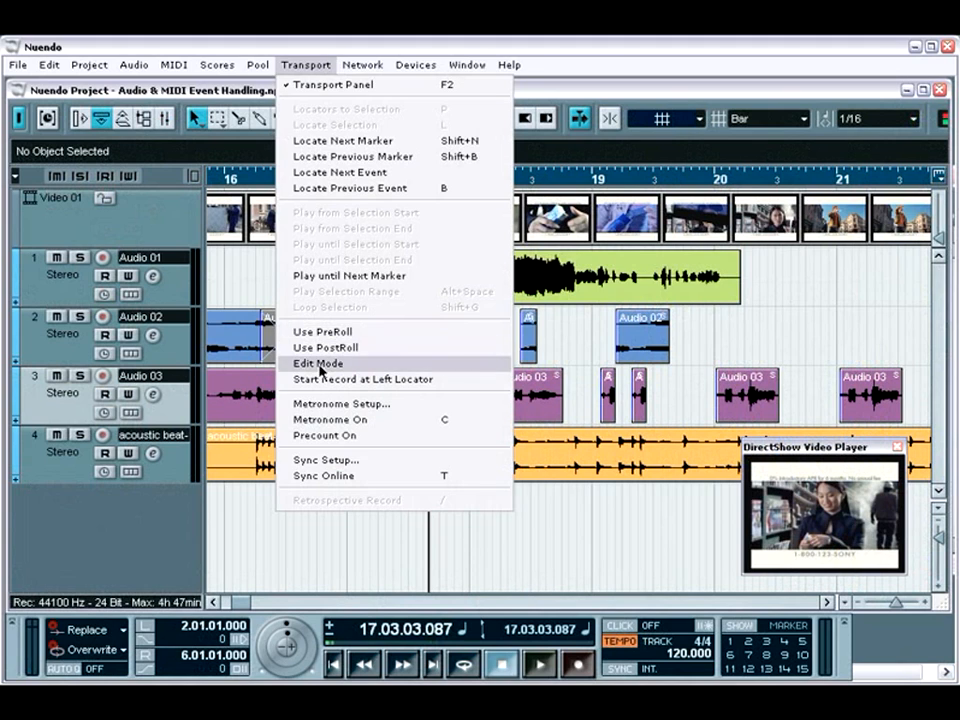
pyautogui.click(320, 367)
pyautogui.moveTo(587, 443); pyautogui.dragTo(390, 447)
# Step: Trim the start of the Audio 03 event after bar 18 to about 18.02.03, and extend the next event's start back to about 18.03.04
pyautogui.click(471, 409)
pyautogui.moveTo(570, 420); pyautogui.dragTo(612, 419)
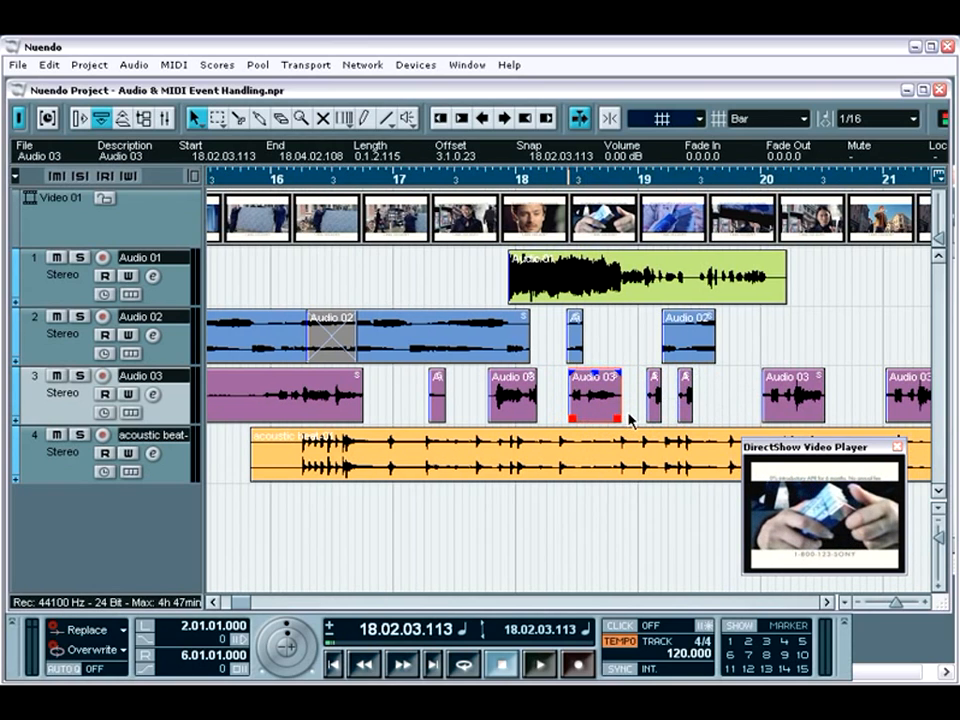
pyautogui.click(649, 419)
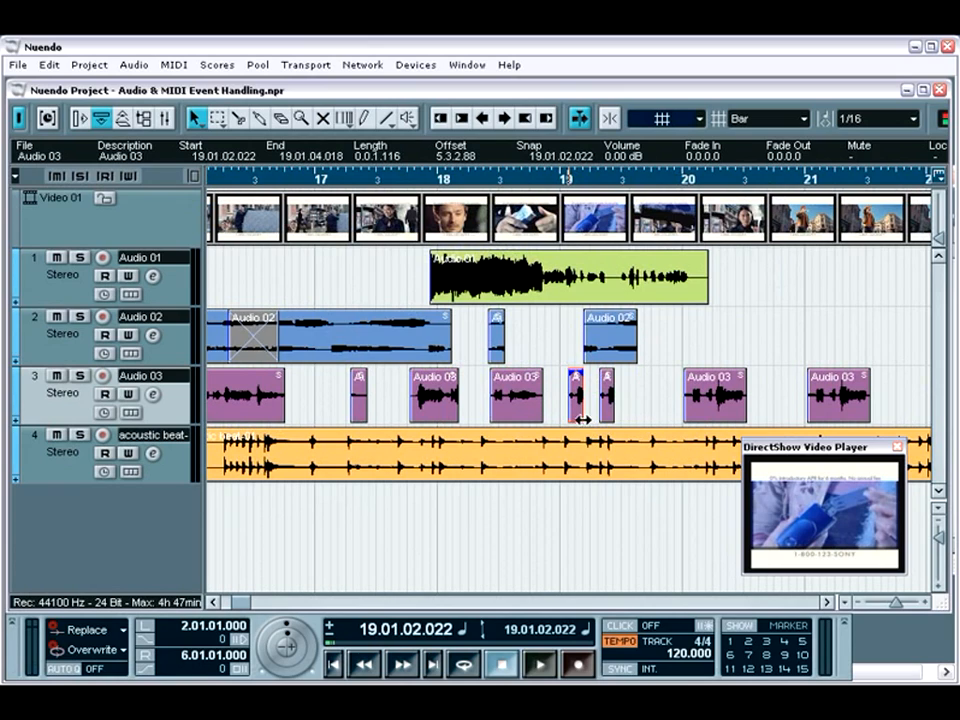
pyautogui.moveTo(569, 419); pyautogui.dragTo(523, 421)
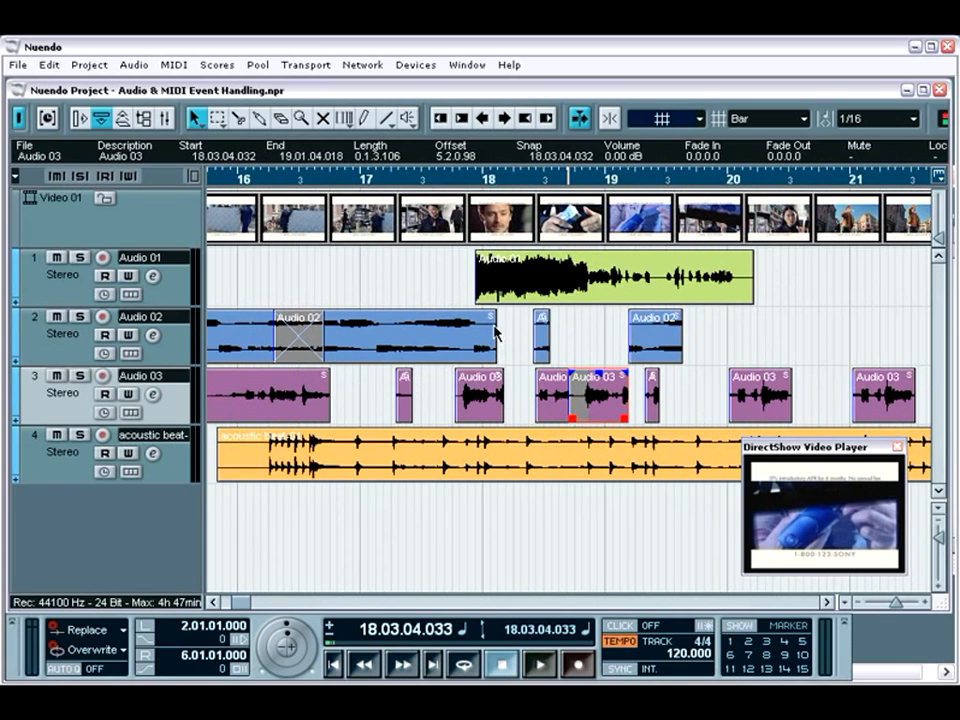
# Step: Place the project cursor at about 17.03.01 and move the Audio 03 event just before bar 18 to it
pyautogui.moveTo(472, 179); pyautogui.dragTo(441, 186)
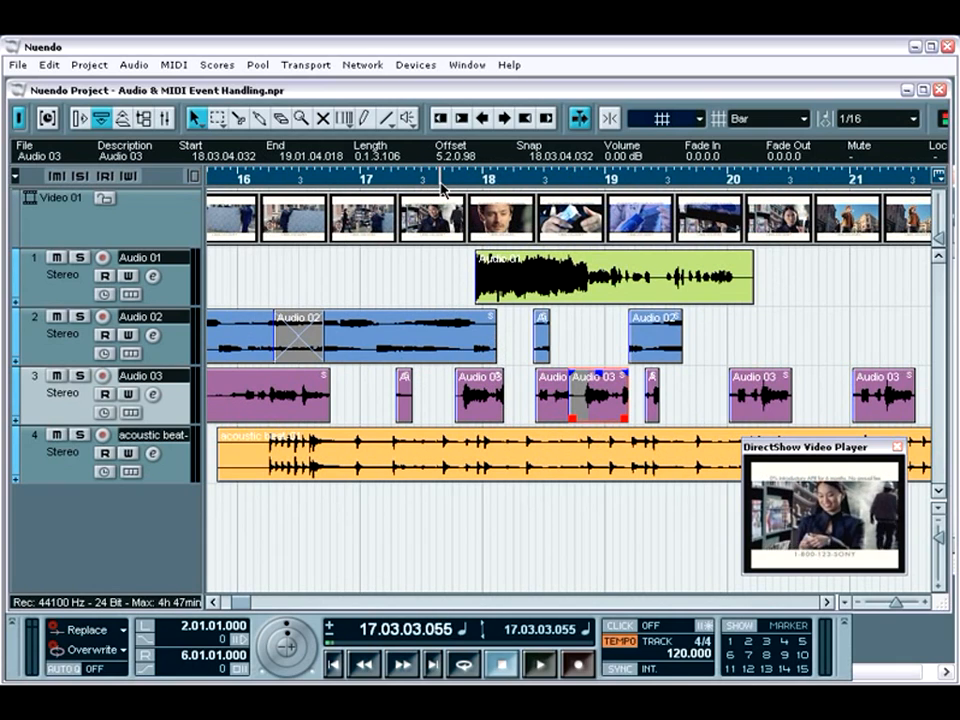
pyautogui.hscroll(-2, 441, 190)
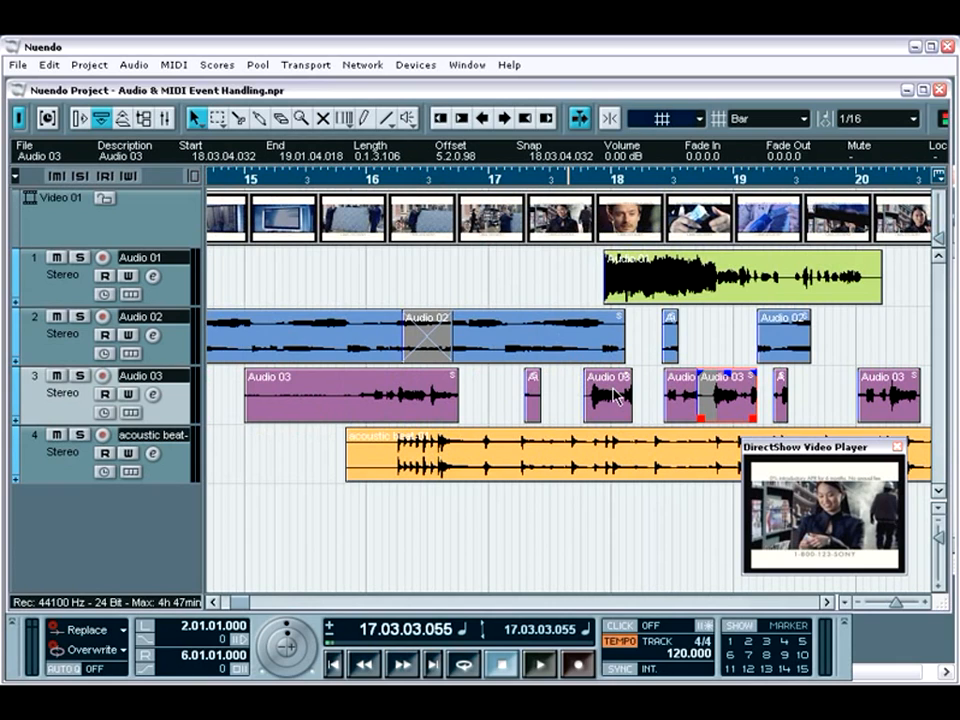
pyautogui.click(613, 391)
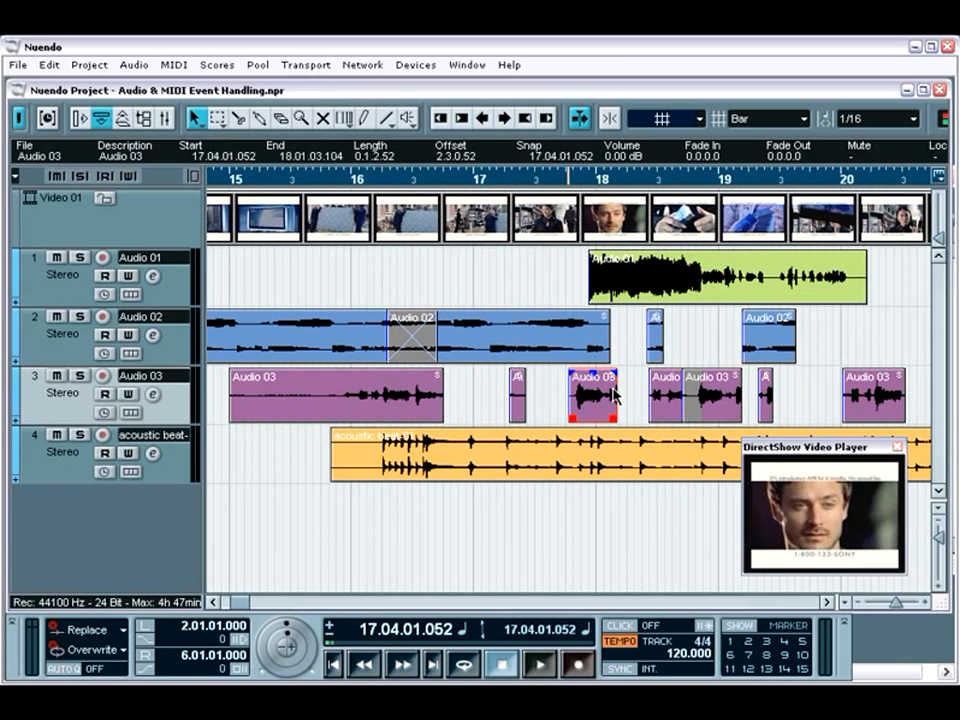
pyautogui.click(536, 176)
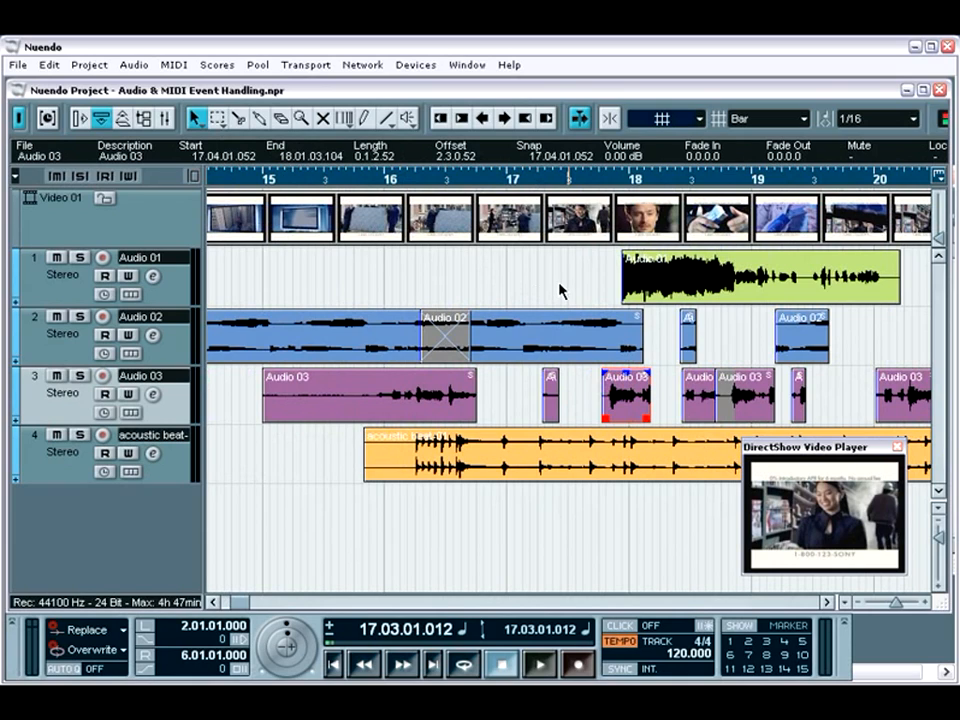
pyautogui.hotkey('ctrl', 'l')
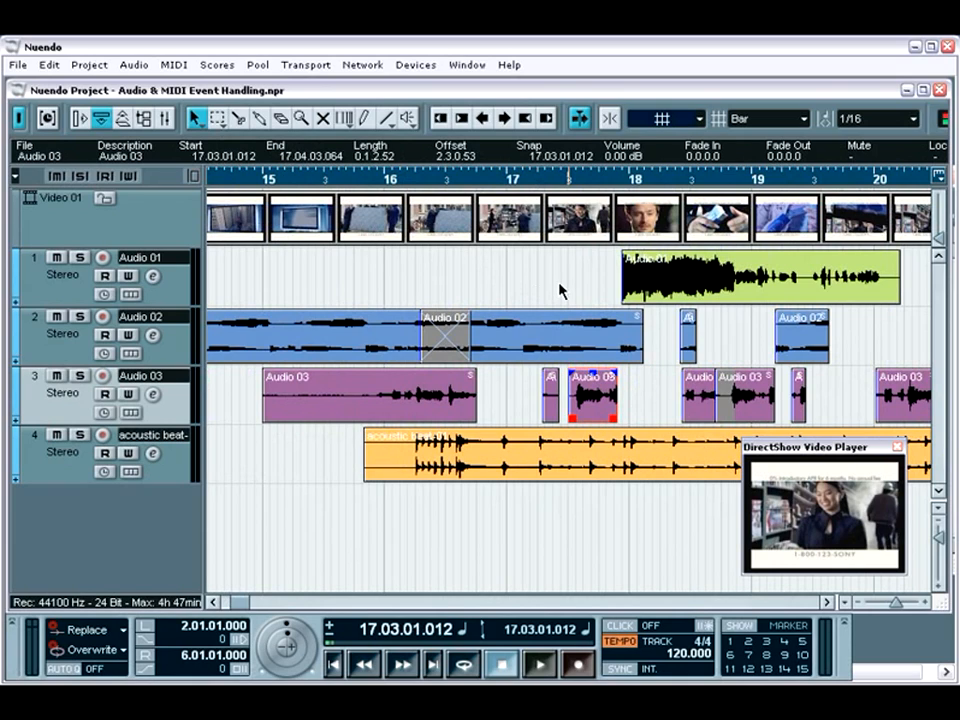
# Step: Move the selected Audio 03 event to the cursor at about 16.04.03, and again to the cursor at about 14.03.01
pyautogui.click(501, 184)
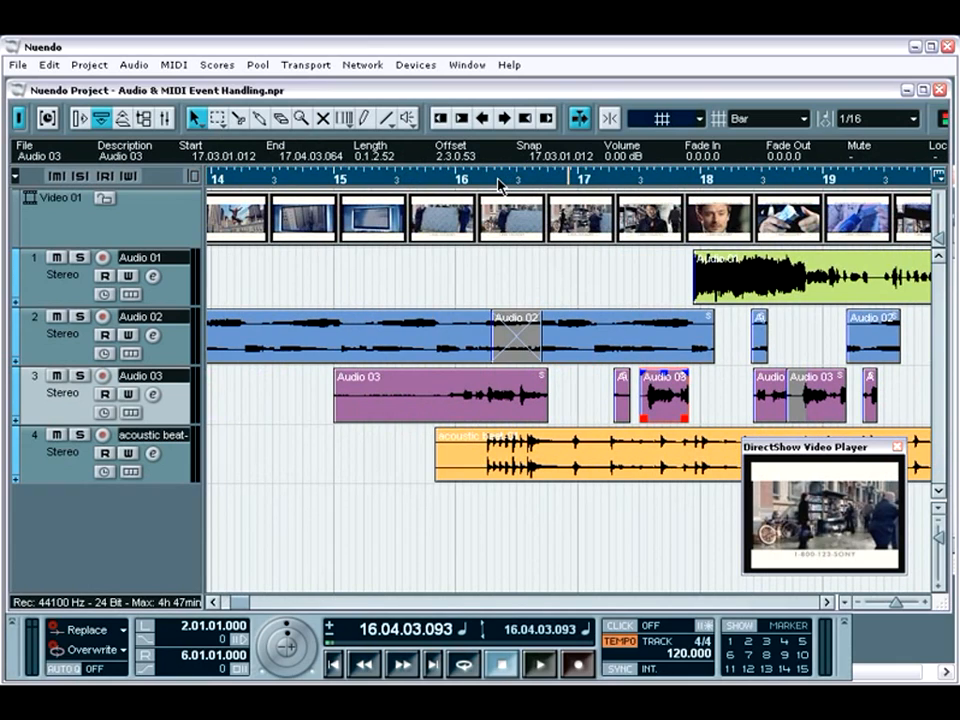
pyautogui.hotkey('ctrl', 'l')
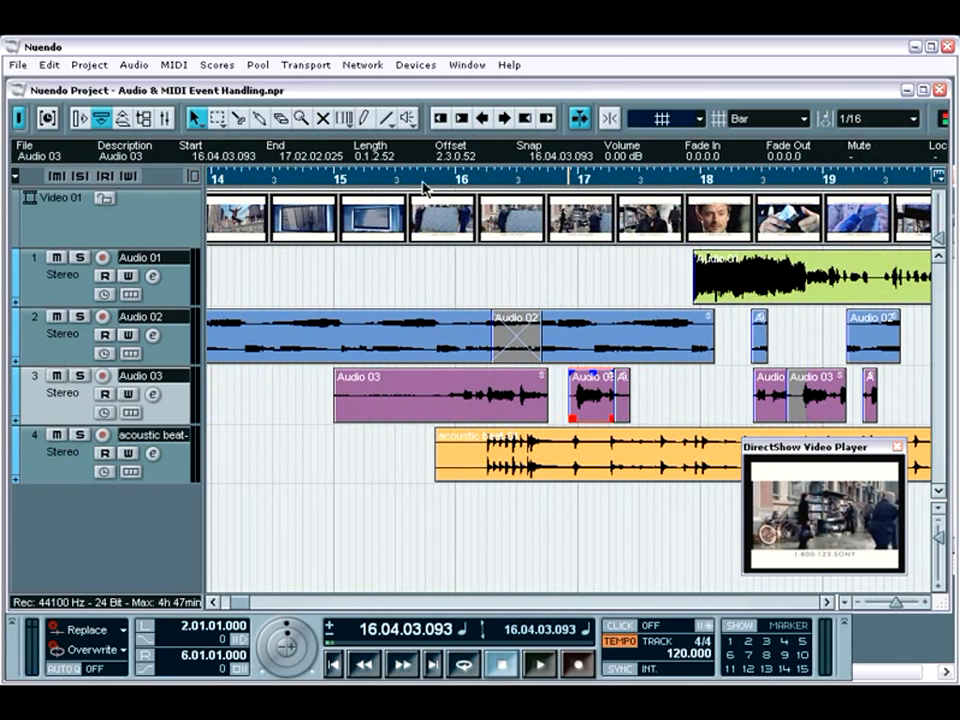
pyautogui.click(279, 188)
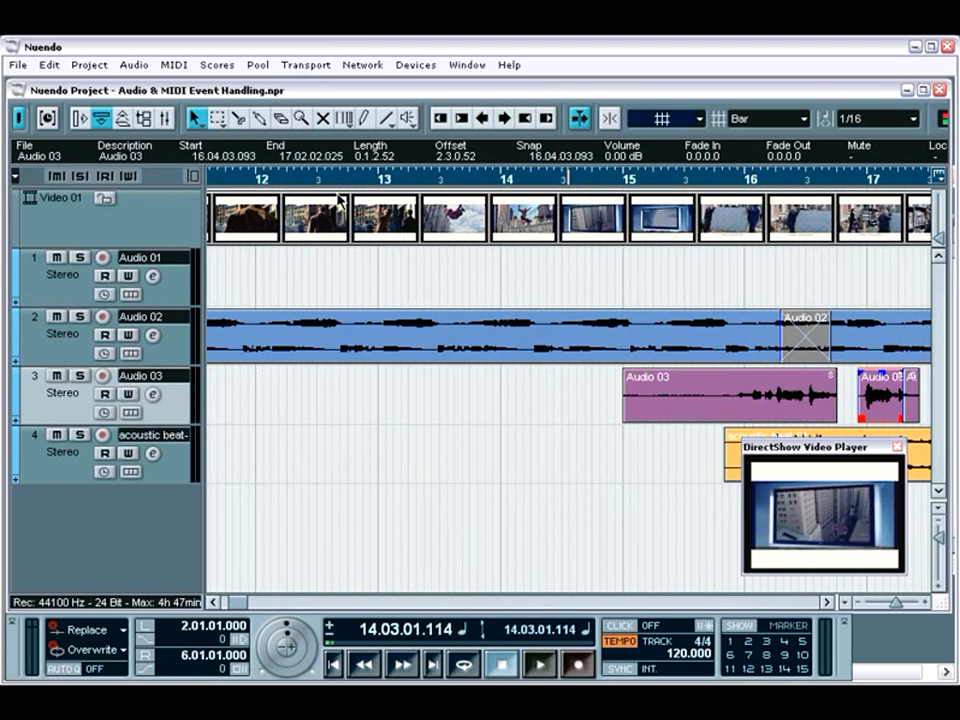
pyautogui.hotkey('ctrl', 'l')
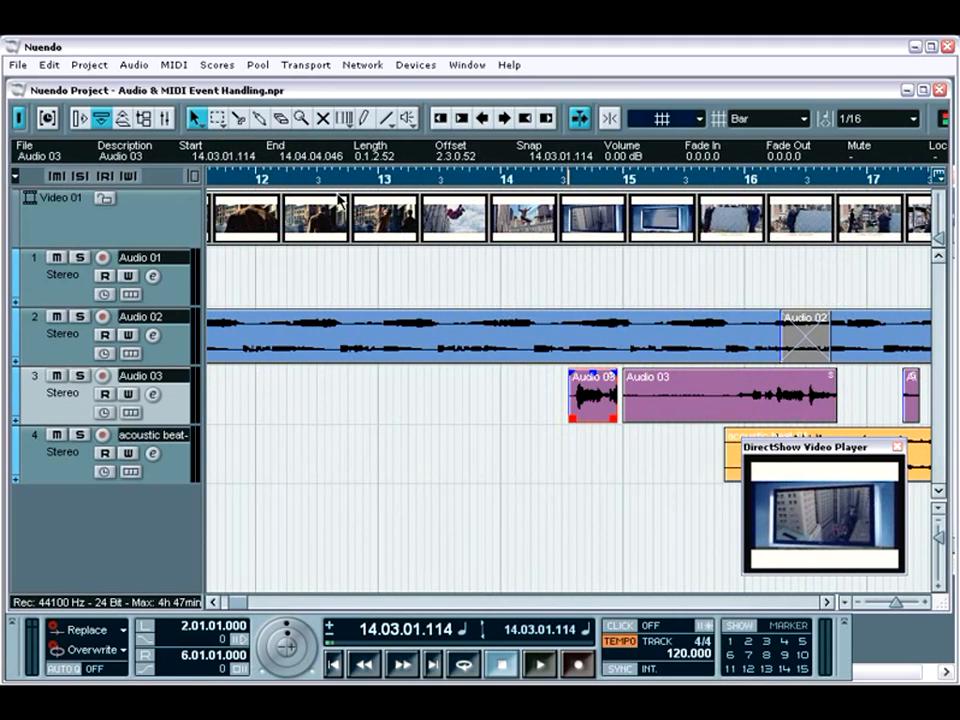